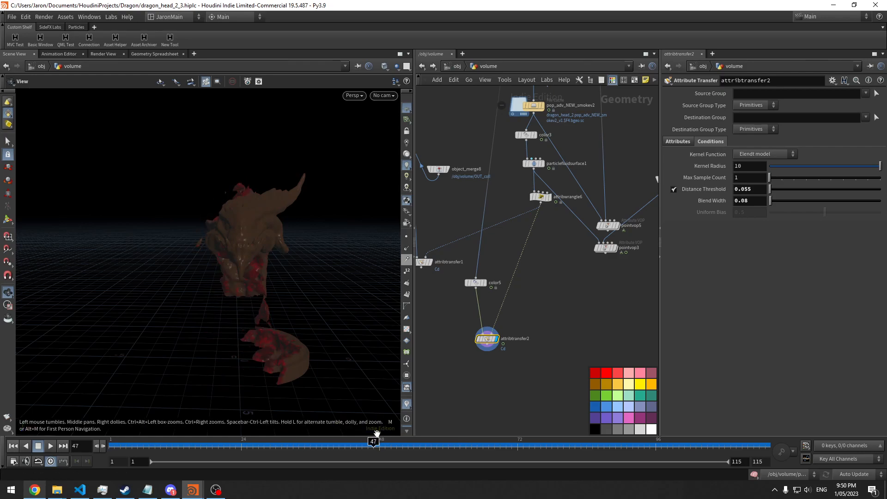
Display the vdbfromparticles1 node's result in the collision branch and scrub the animation to frame 35.
left_click_drag(278, 445, 489, 442)
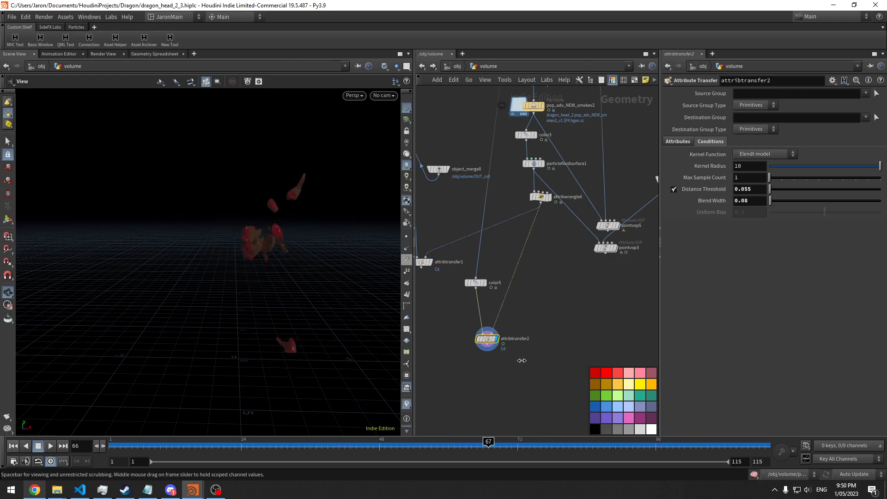
middle_click_drag(577, 276, 556, 378)
scroll(515, 197, "down", 3)
middle_click_drag(515, 196, 537, 324)
middle_click_drag(544, 253, 473, 410)
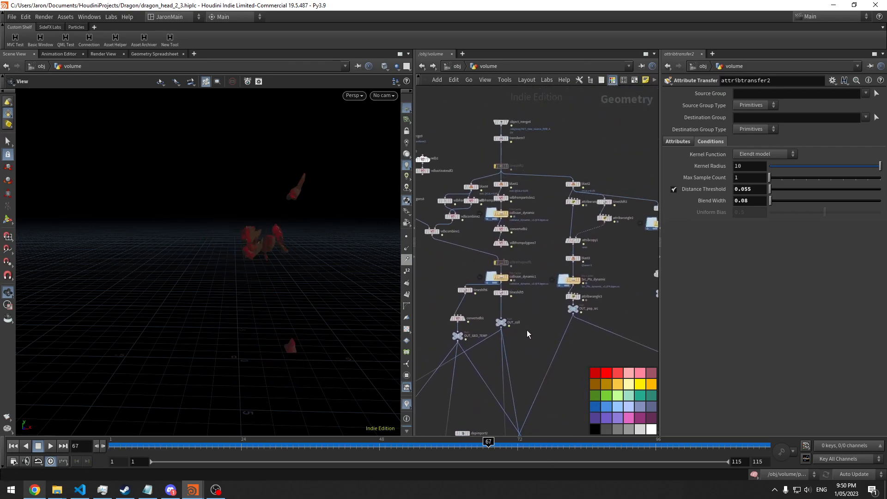
middle_click_drag(527, 333, 530, 344)
scroll(506, 244, "up", 8)
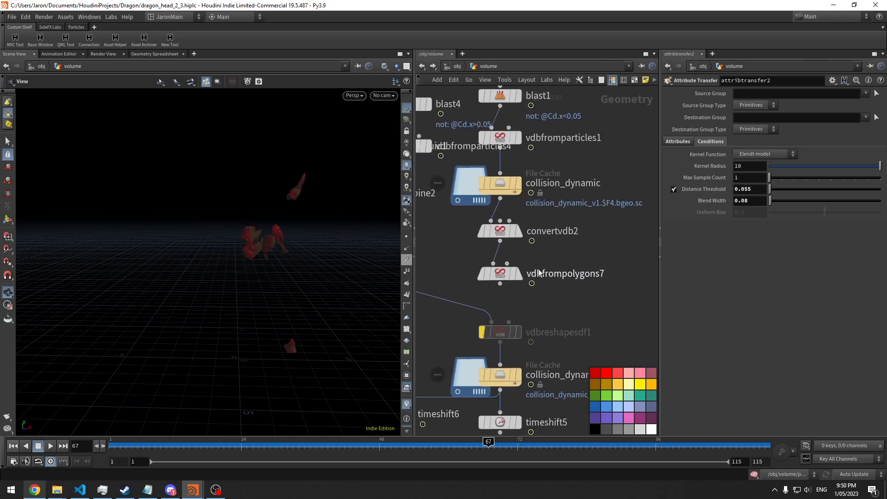
middle_click_drag(539, 276, 547, 355)
left_click(509, 253)
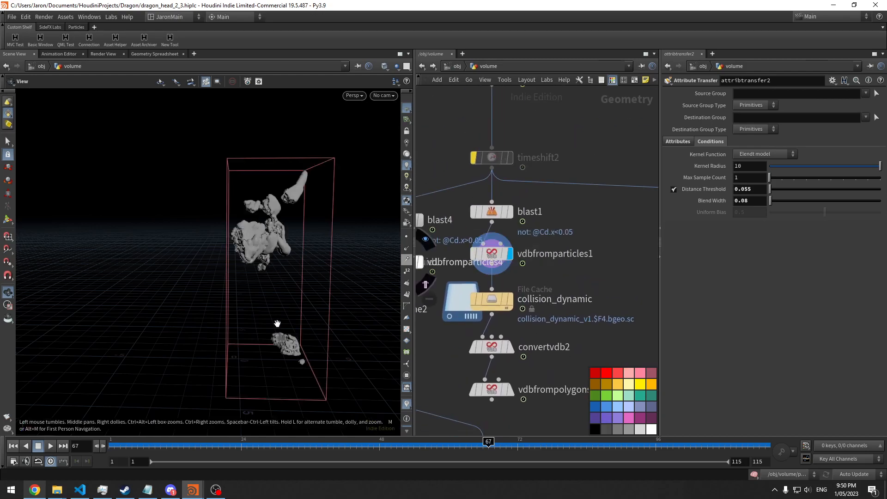
left_click_drag(232, 443, 302, 447)
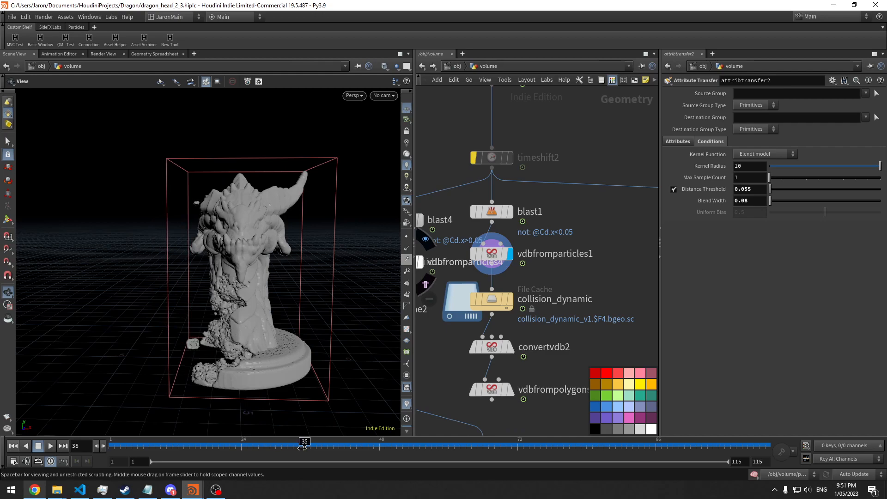
Try a copy of vdbreshapesdf1 on the vdbfromparticles1 output, inspect the eroded surface up close, and delete the copy.
middle_click_drag(585, 335, 560, 264)
left_click_drag(459, 359, 598, 217, "alt")
left_click(456, 174)
left_click(587, 211)
left_click(615, 222)
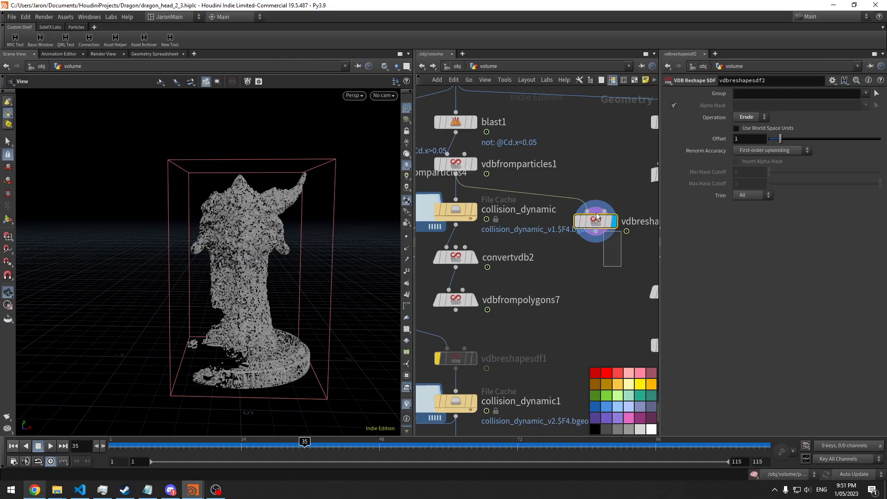
left_click_drag(264, 293, 222, 331)
scroll(279, 333, "up", 5)
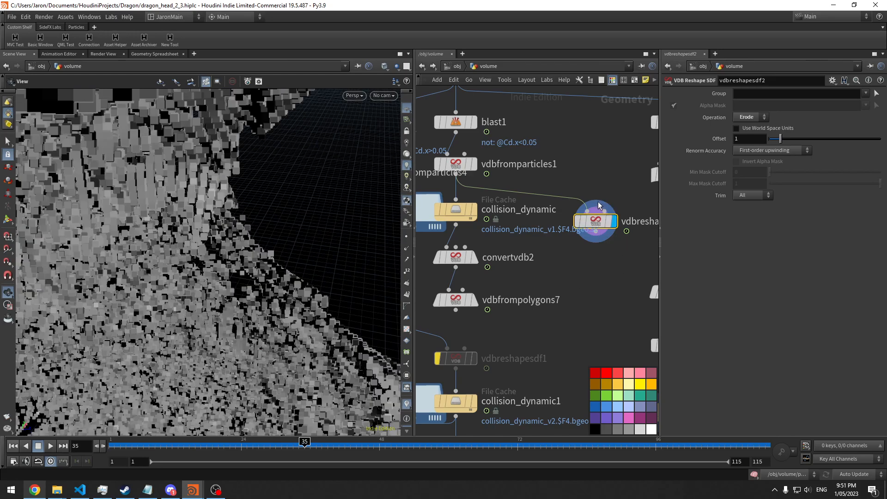
key("Delete")
Compare the results and group expressions of the blast1 and blast4 nodes.
key("h")
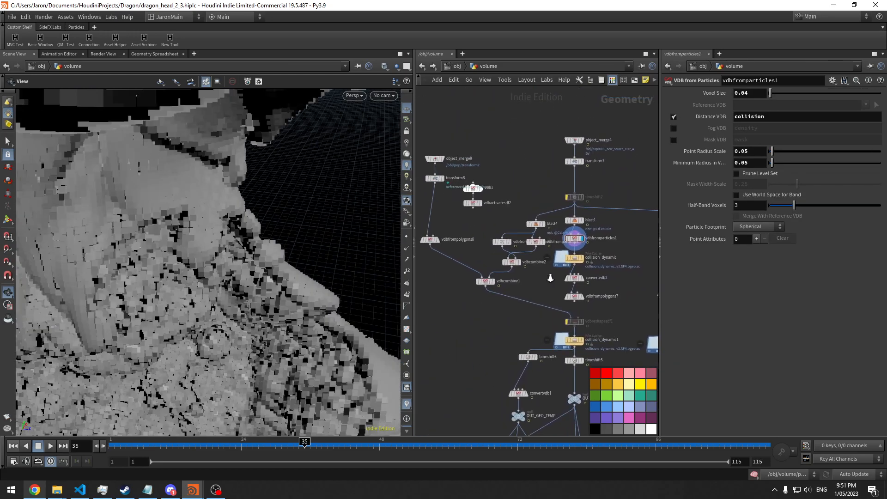
scroll(550, 277, "up", 3)
left_click(546, 204)
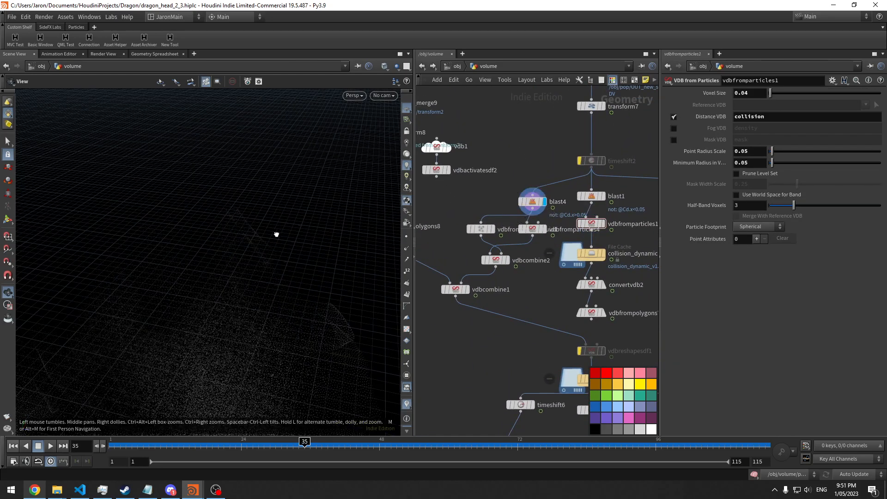
left_click(602, 196)
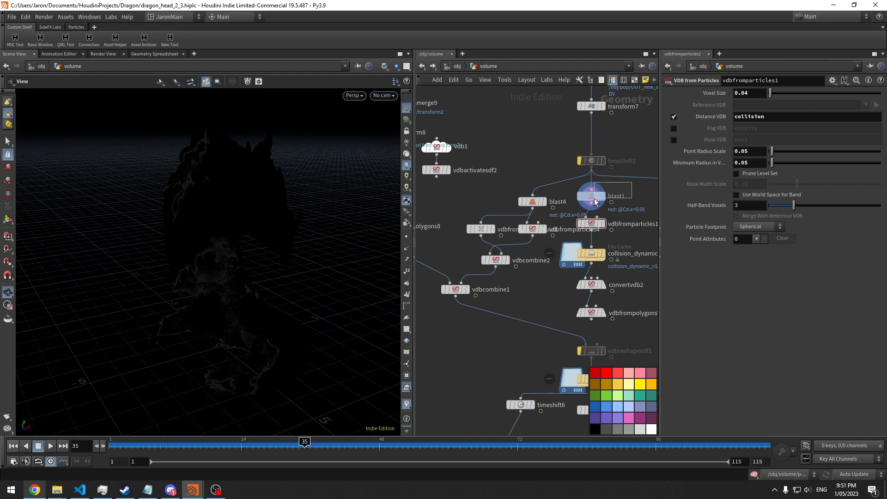
left_click(591, 196)
left_click(546, 202)
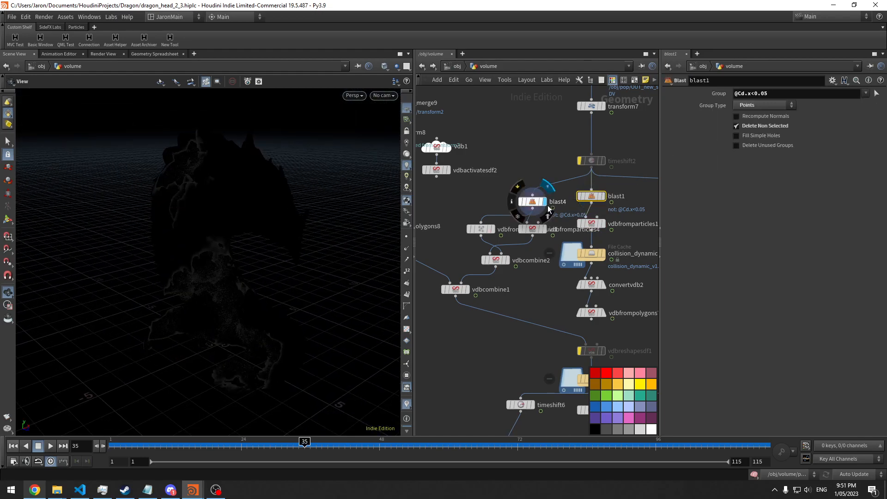
left_click(531, 202)
Display the volume from vdbfromparticles4 and inspect vdbfromparticlefluid1's settings and surface up close.
left_click(545, 229)
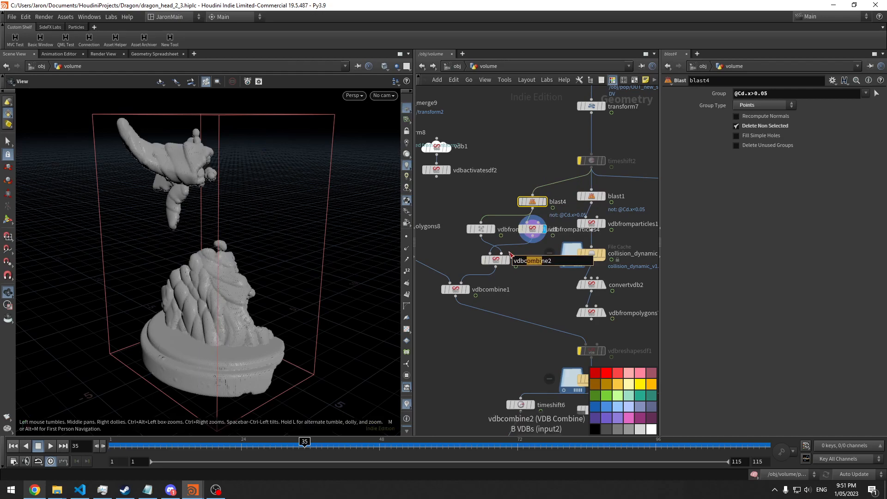
left_click(499, 229)
mouse_move(488, 231)
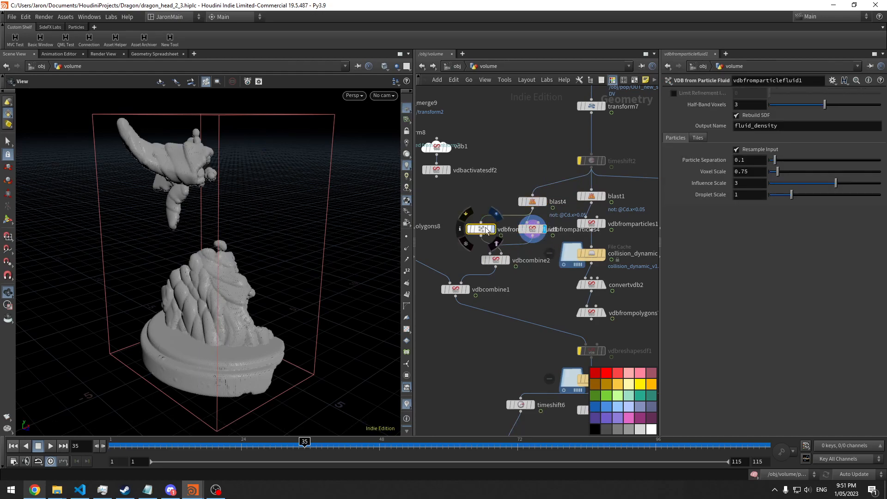
right_click_drag(214, 266, 420, 313)
right_click_drag(481, 285, 515, 280)
right_click_drag(267, 308, 786, 77)
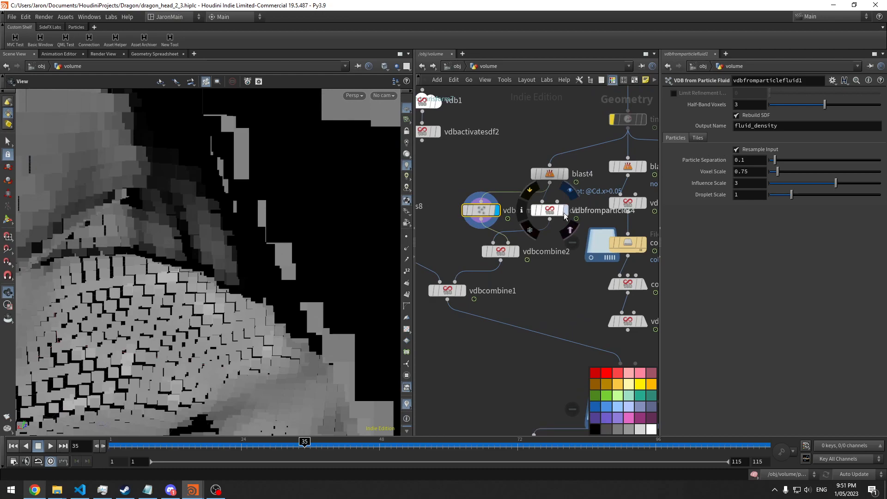
Compare the two particle volumes feeding vdbcombine2, and display the combined result with its settings.
left_click(564, 213)
left_click(496, 210)
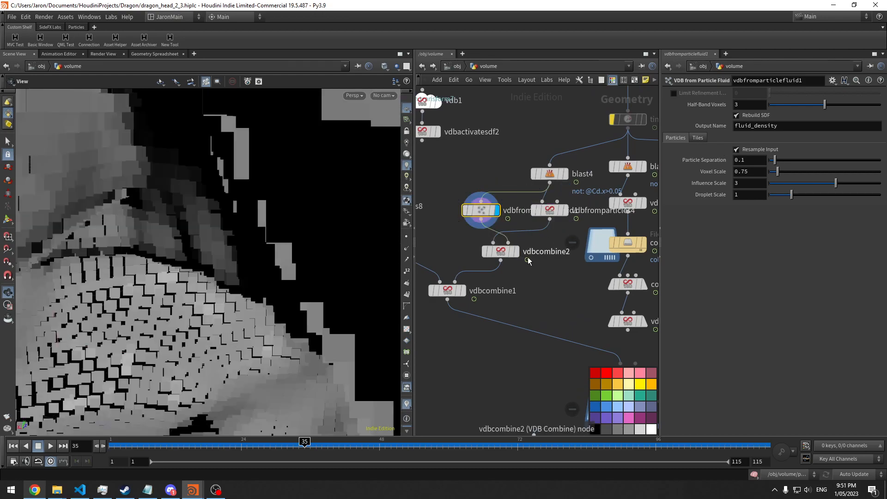
left_click(514, 251)
left_click(513, 252)
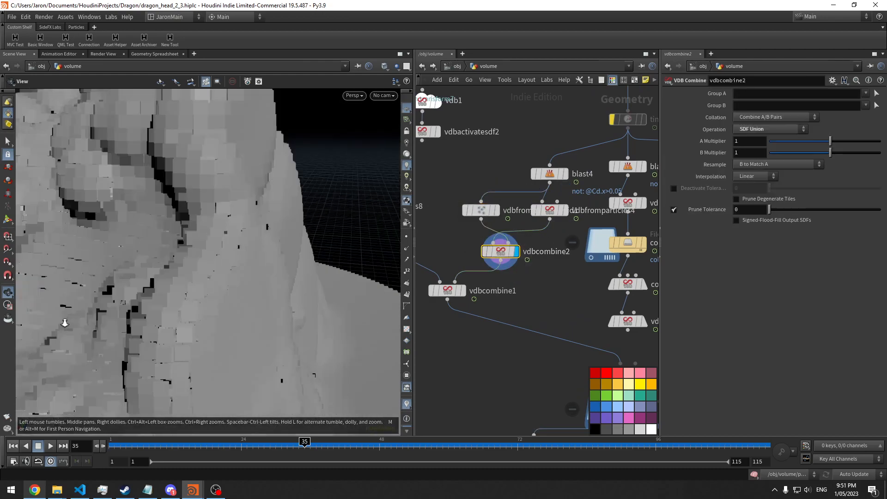
Display the full dragon volume from vdbfrompolygons8 and inspect its voxel settings from the side.
middle_click_drag(552, 314, 704, 344)
left_click(512, 236)
left_click(504, 235)
middle_click_drag(504, 235, 494, 340)
left_click_drag(323, 298, 258, 286)
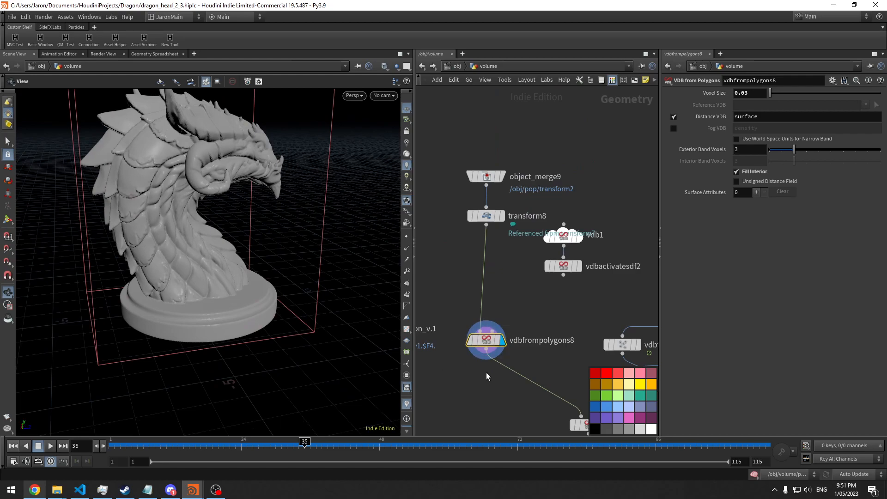
Display vdbcombine1 with its settings and check the subtracted dragon volume across the animation up to frame 56.
middle_click_drag(522, 402, 469, 317)
middle_click_drag(489, 375, 455, 338)
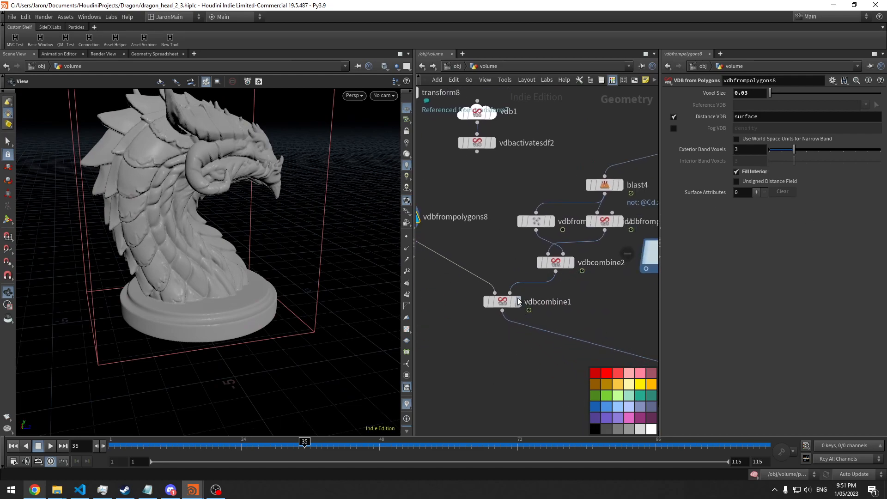
left_click(519, 302)
left_click(502, 301)
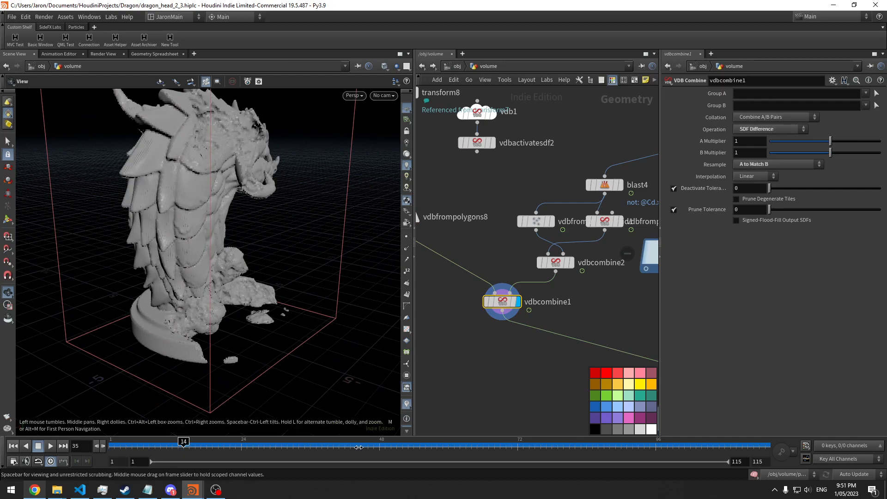
left_click(426, 442)
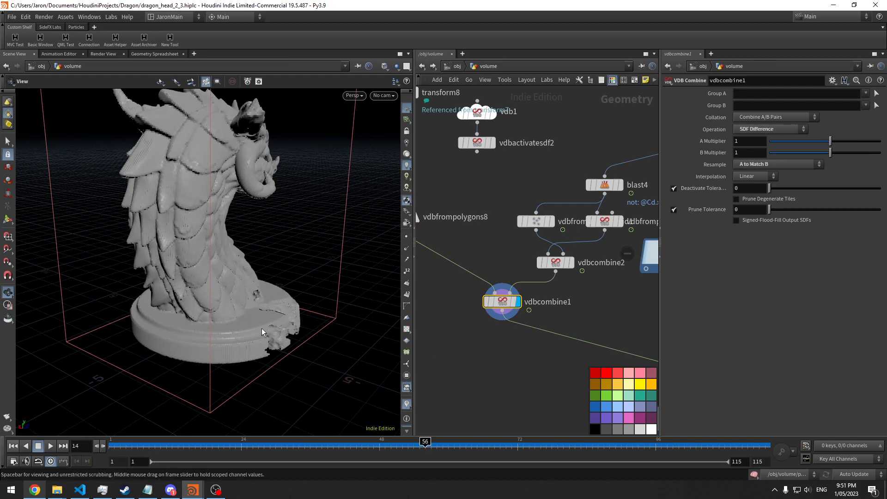
Enable the bypassed vdbreshapesdf1 node and display its eroded collision volume with its settings.
middle_click_drag(531, 385, 452, 323)
mouse_move(584, 305)
left_click(621, 321)
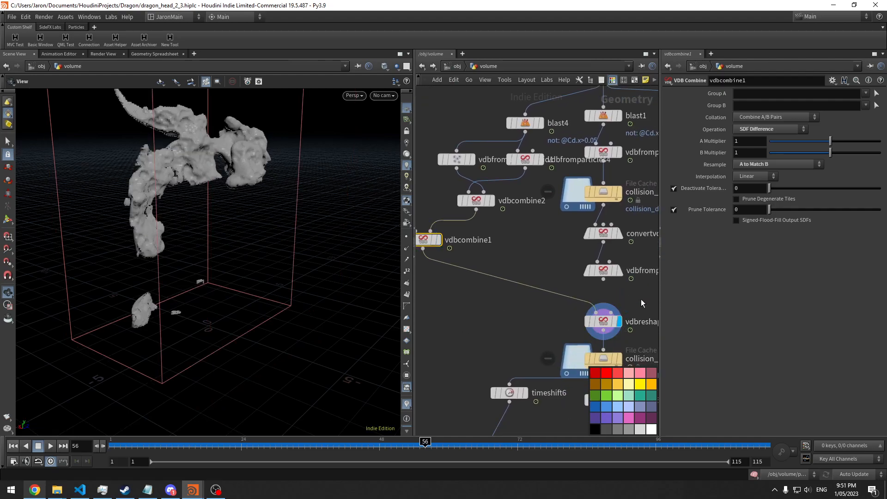
middle_click_drag(470, 296, 492, 314)
mouse_move(504, 210)
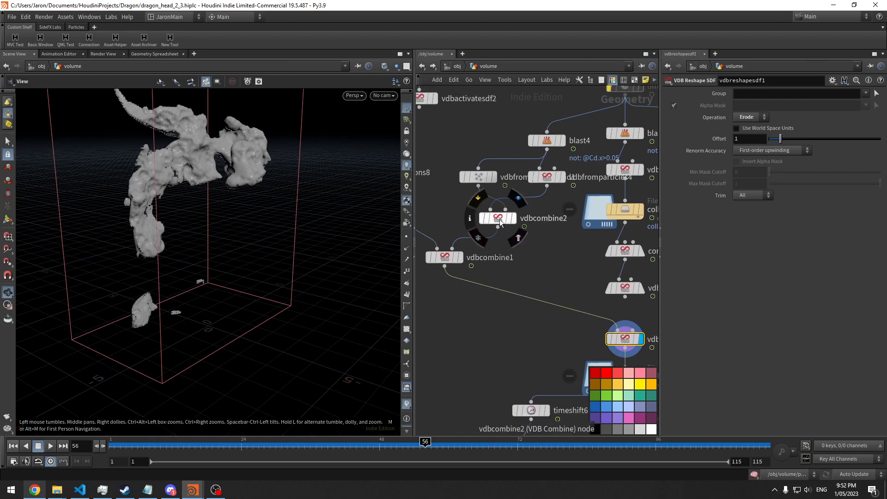
Bypass vdbcombine2 and vdbfromparticlefluid1 together to compare the collision volume, and re-enable both nodes.
left_click_drag(525, 265, 474, 184)
scroll(310, 303, "up", 2)
mouse_move(481, 183)
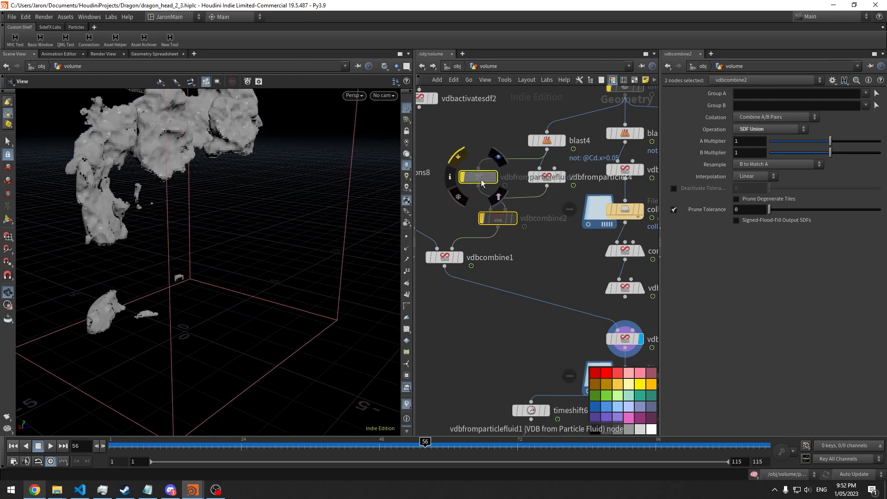
left_click(460, 161)
Save the scene file.
middle_click_drag(520, 357, 512, 331)
scroll(433, 255, "down", 2)
left_click(490, 325)
key("ctrl+s")
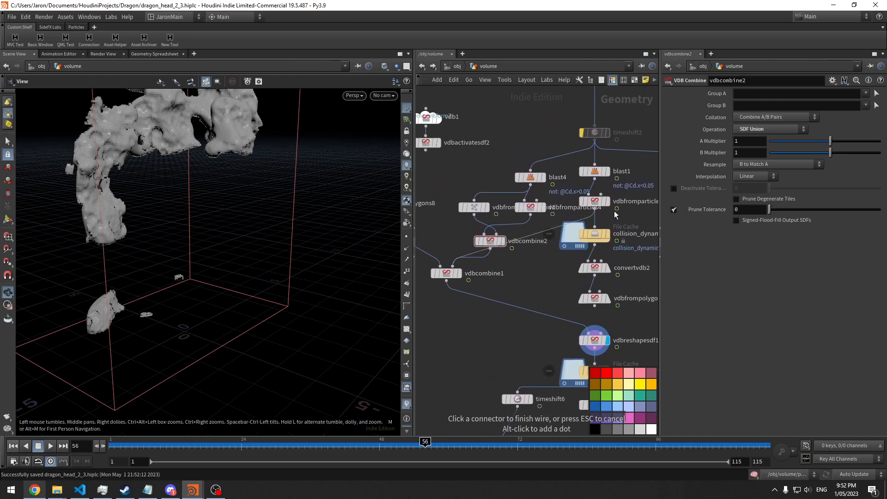
Try feeding vdbfromparticles1 into vdbcombine1 with another combine operation, inspect the volume, and undo the trial changes.
left_click(448, 272)
left_click(758, 131)
left_click(778, 234)
left_click_drag(284, 293, 242, 265)
right_click_drag(241, 264, 297, 240)
left_click_drag(297, 240, 300, 234)
key("ctrl+z")
key("ctrl+z")
key("ctrl+z")
key("ctrl+z")
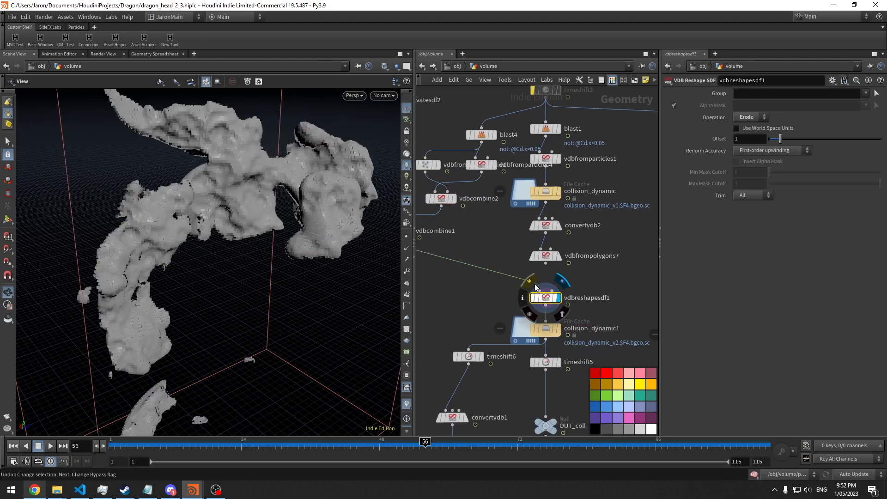
Bypass the vdbreshapesdf1 node above collision_dynamic1 and save the scene.
left_click(532, 283)
middle_click_drag(600, 261, 600, 238)
key("ctrl+s")
Display the collision_dynamic1 cache and inspect the frame offsets in timeshift5 and timeshift6 and the vdbreshapesdf1 settings.
left_click(559, 303)
middle_click_drag(596, 317, 575, 273)
left_click(526, 295)
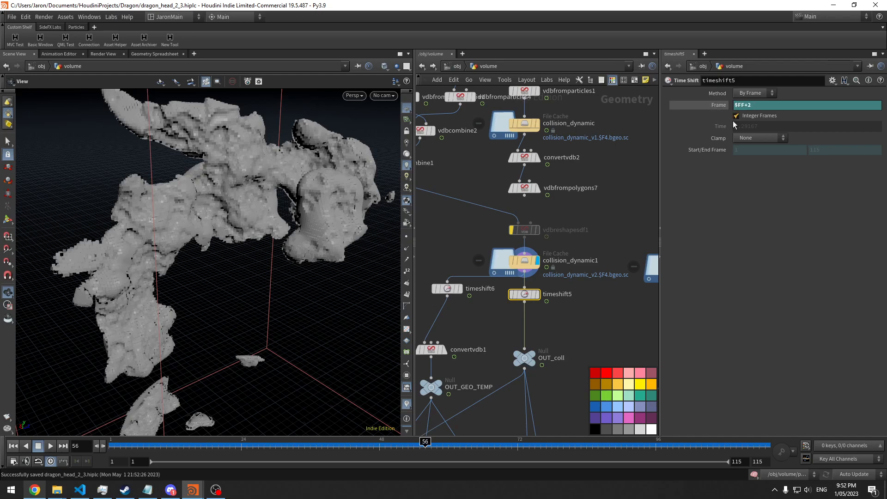
middle_click_drag(592, 311, 572, 259)
scroll(549, 278, "down", 2)
left_click_drag(270, 236, 325, 263)
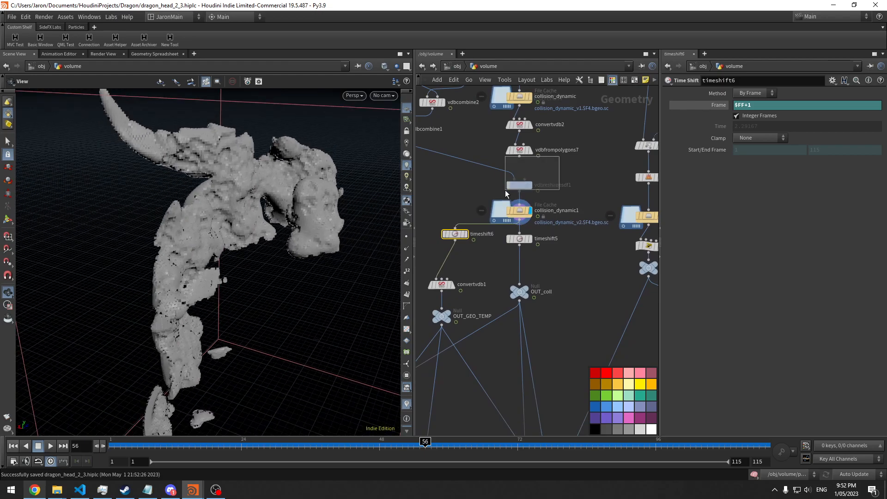
left_click_drag(559, 156, 506, 190)
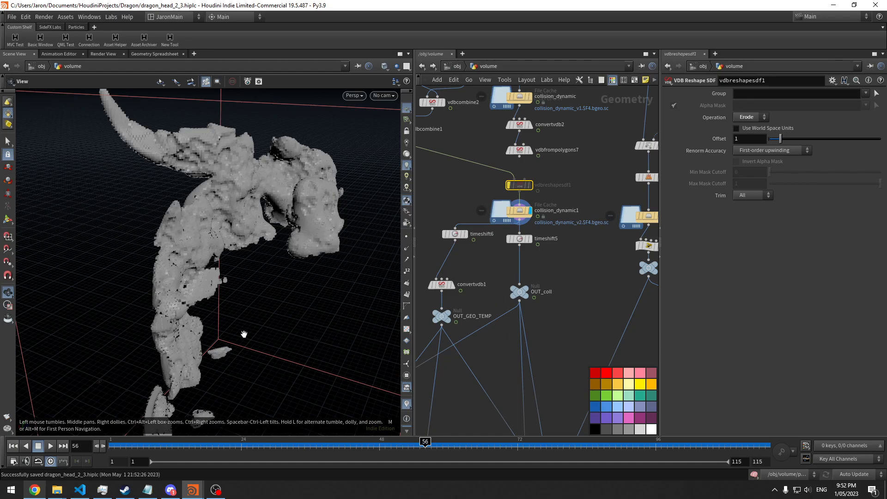
Scrub the cached collision volume to frame 52 and examine the OUT_pop_src null that feeds popnet3.
middle_click_drag(553, 369, 536, 259)
middle_click_drag(583, 351, 560, 326)
left_click_drag(306, 450, 402, 447)
middle_click_drag(598, 278, 565, 356)
left_click_drag(588, 253, 555, 185)
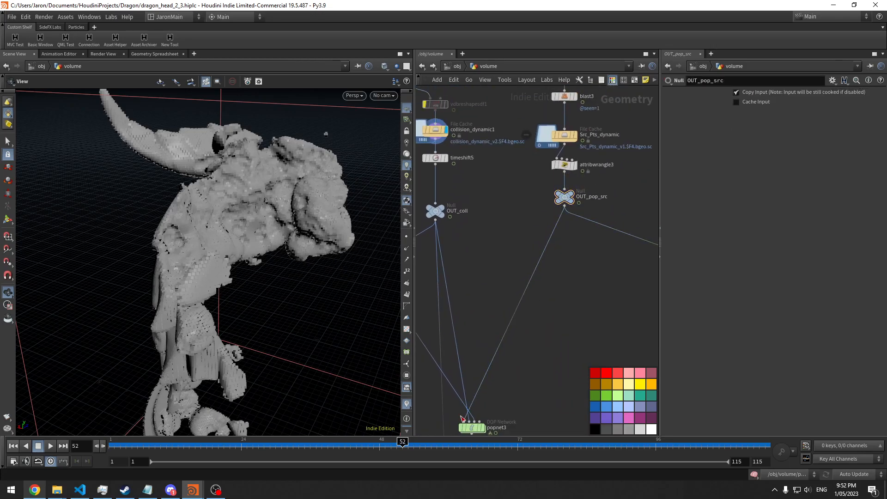
Open the popnet3 particle network and select all of the VEX code in popwrangle1.
double_click(470, 429)
left_click_drag(536, 231, 574, 246)
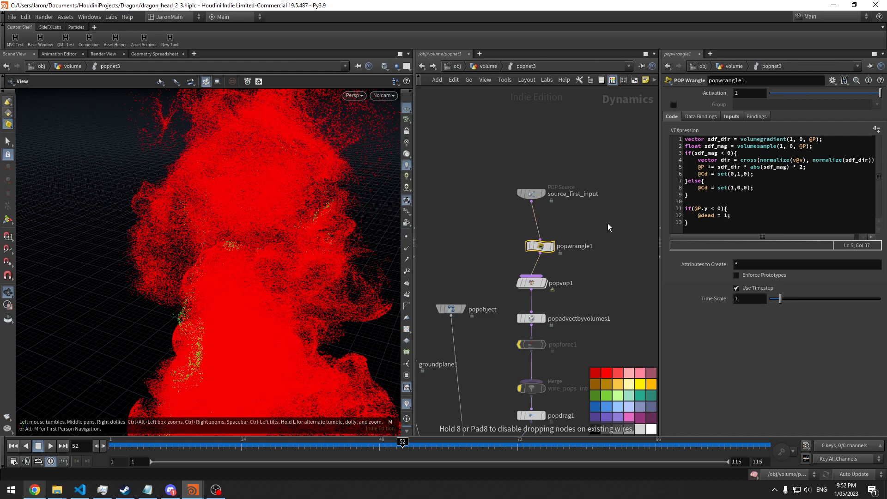
left_click(719, 225)
key("ctrl+a")
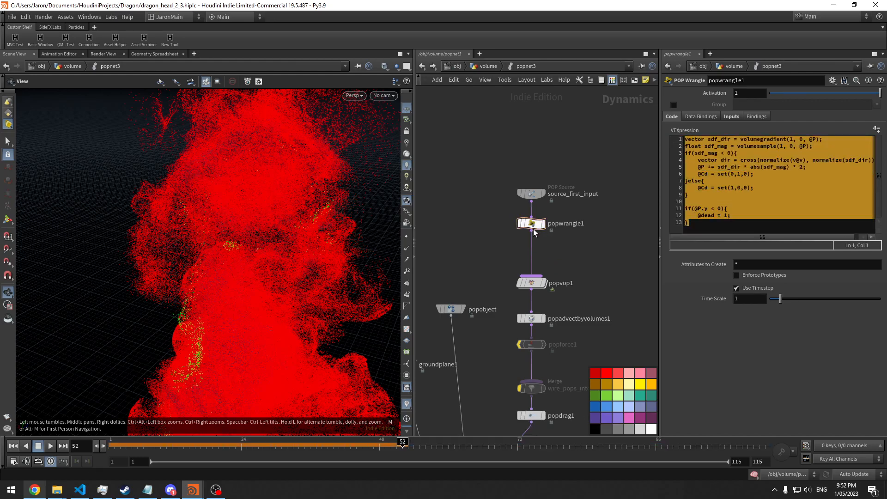
Detach popwrangle1 from the chain between source_first_input and popvop1 and place it aside.
left_click_drag(535, 233, 649, 140)
key("alt+Tab")
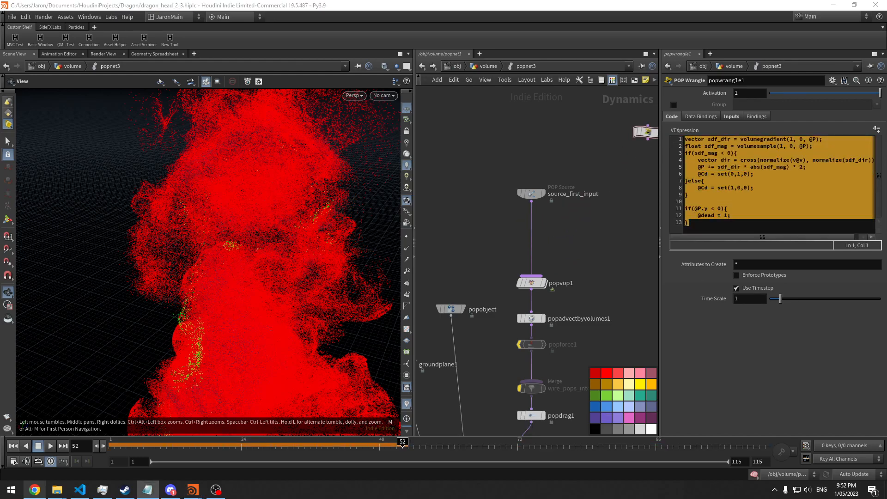
key("alt+Tab")
scroll(573, 232, "down", 1)
middle_click_drag(570, 235, 575, 215)
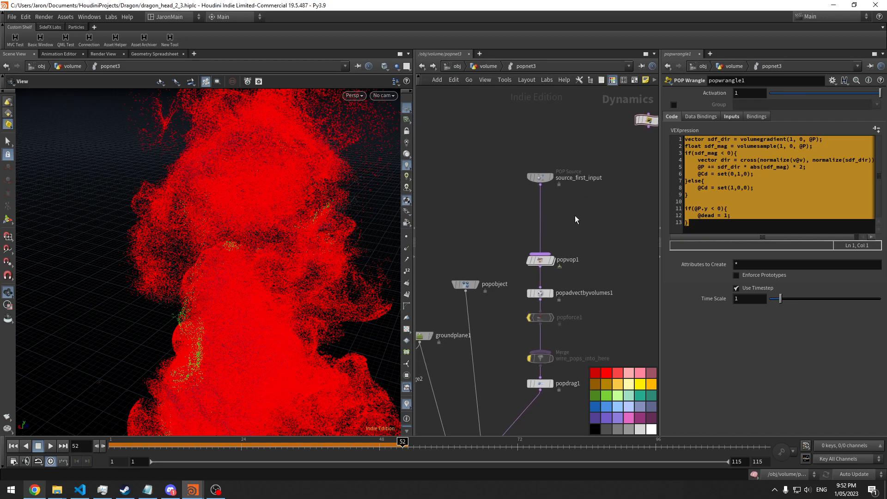
Examine the popsolver's collision behavior settings and collapse its hit attributes section.
middle_click_drag(571, 361, 613, 223)
scroll(605, 281, "down", 1)
left_click_drag(480, 210, 494, 315)
left_click(541, 309)
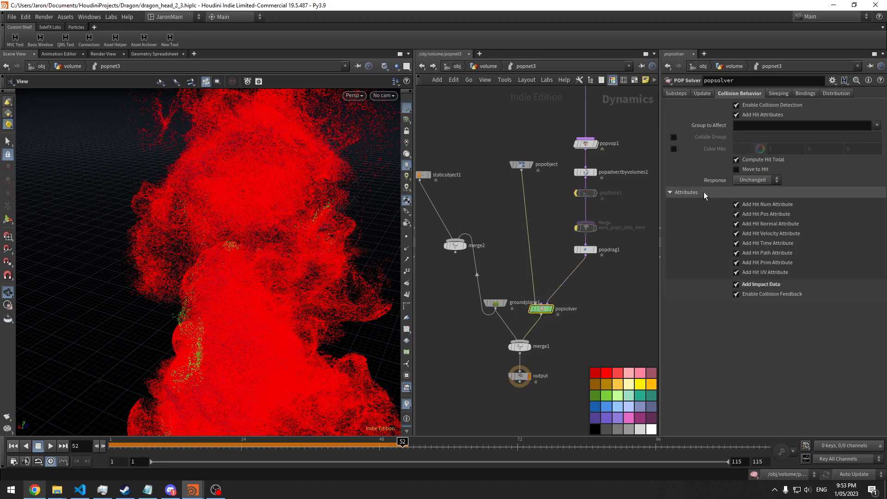
left_click(688, 192)
middle_click_drag(602, 259, 545, 379)
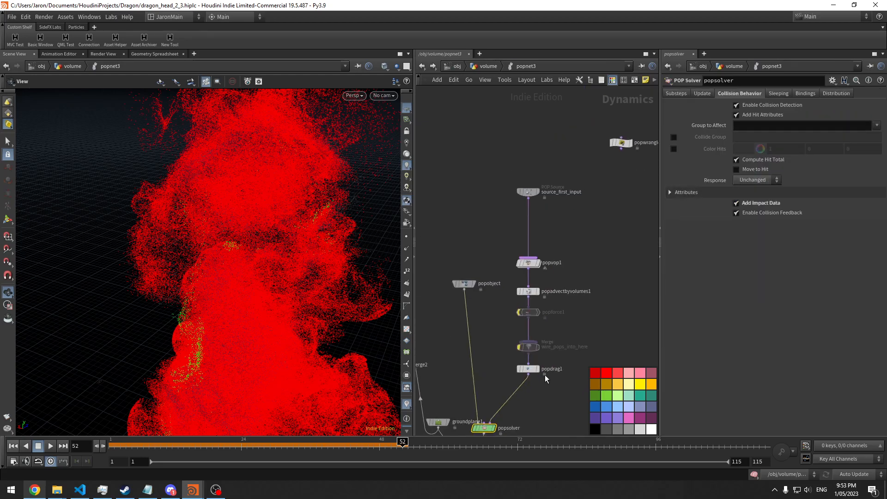
Replay the popnet3 particle simulation from the first frame, scrub to frame 59 and examine the uncoloured particles up close.
scroll(571, 310, "up", 3)
key("ctrl+Up")
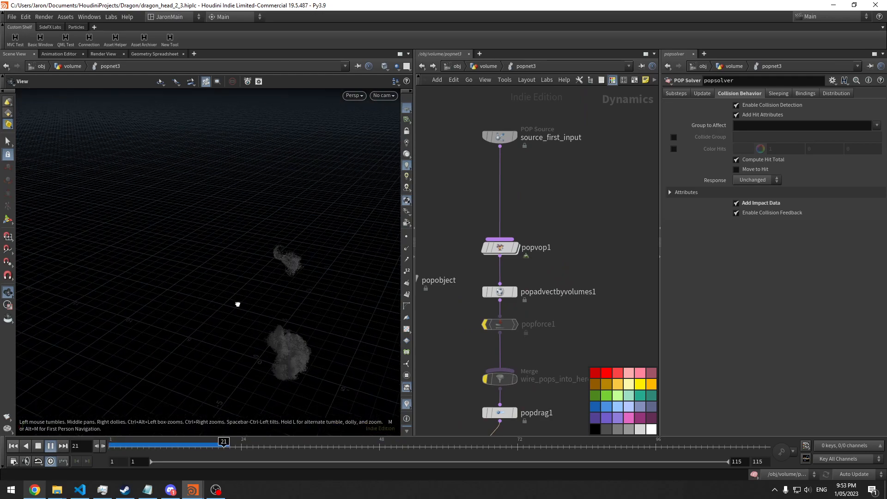
left_click_drag(236, 303, 267, 329)
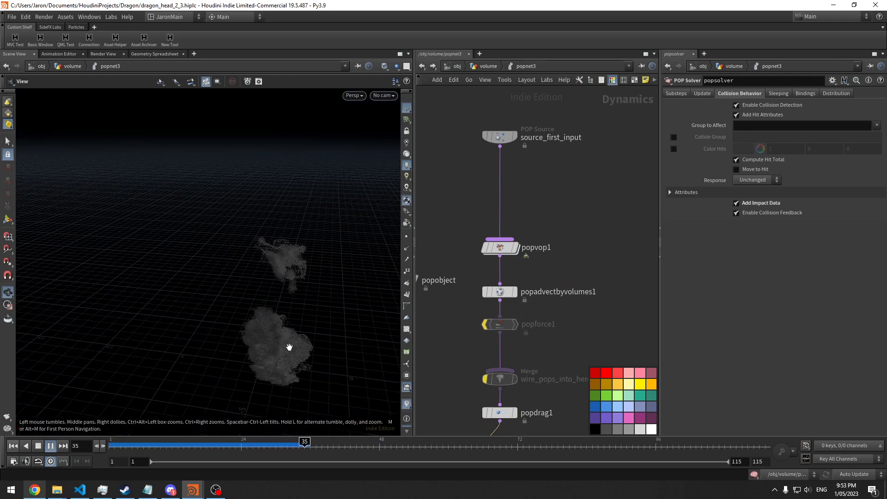
right_click_drag(398, 339, 309, 345)
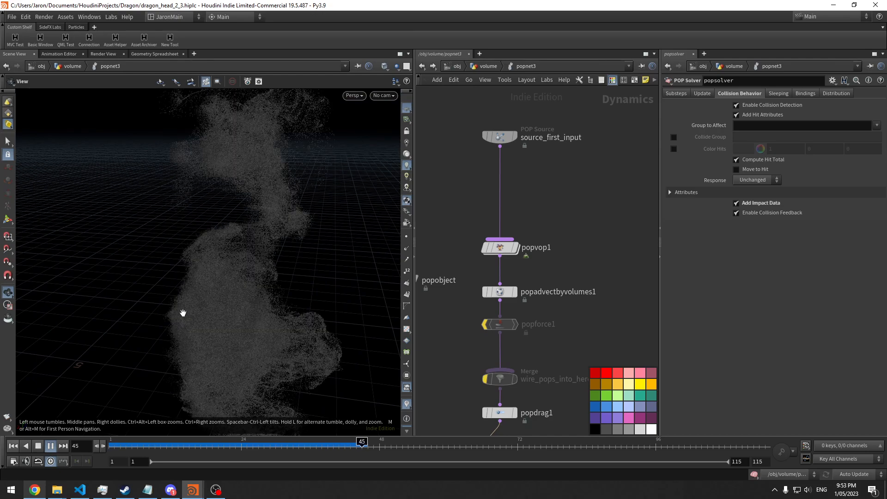
right_click_drag(176, 318, 152, 337)
left_click_drag(176, 447, 444, 450)
left_click_drag(260, 362, 318, 345)
middle_click_drag(545, 215, 542, 246)
left_click_drag(344, 263, 348, 306)
Return to the volume network and display the particles from dopimport2.
left_click(486, 68)
middle_click_drag(490, 251, 585, 103)
middle_click_drag(513, 290, 475, 256)
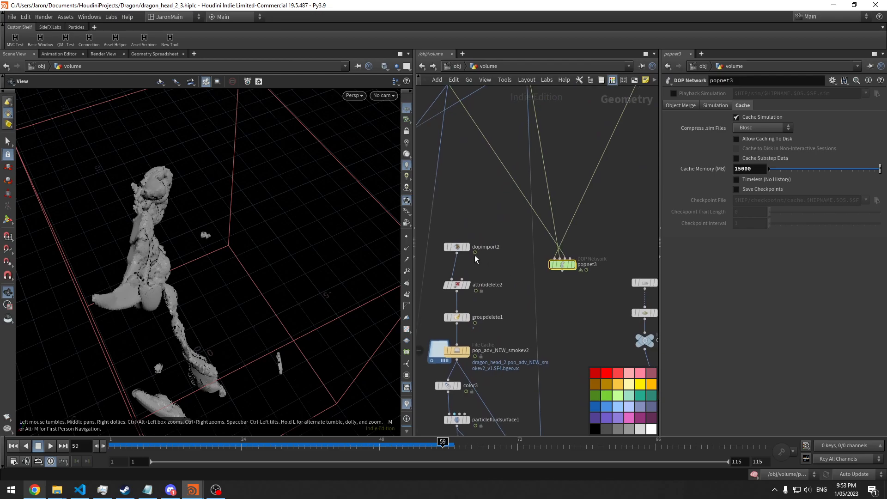
left_click(468, 247)
key("Tab")
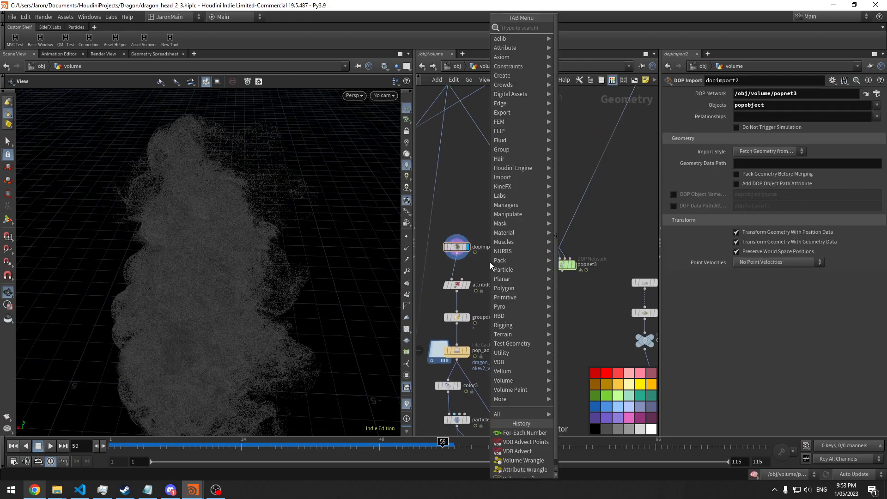
left_click(592, 28)
left_click(489, 276)
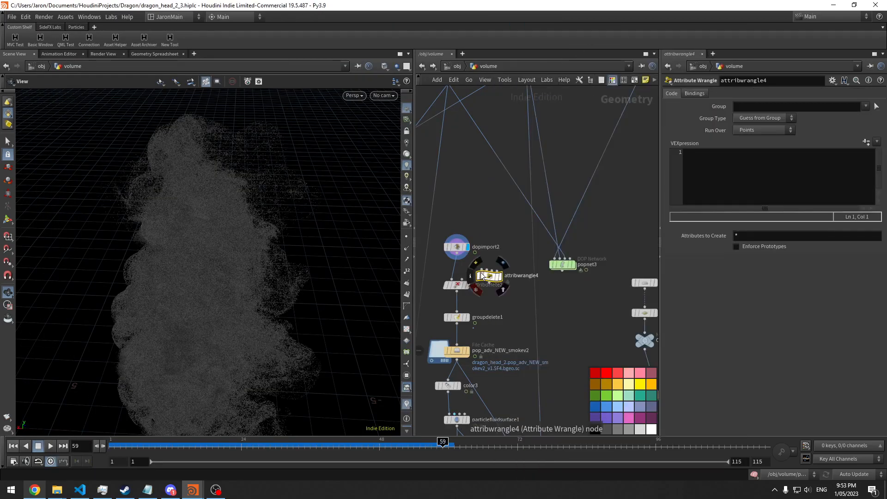
left_click_drag(496, 278, 502, 271)
left_click_drag(467, 219, 486, 255)
left_click(483, 250)
key("Delete")
Add an Attribute VOP fed by dopimport2, with OUT_coll connected to its second input.
key("Tab")
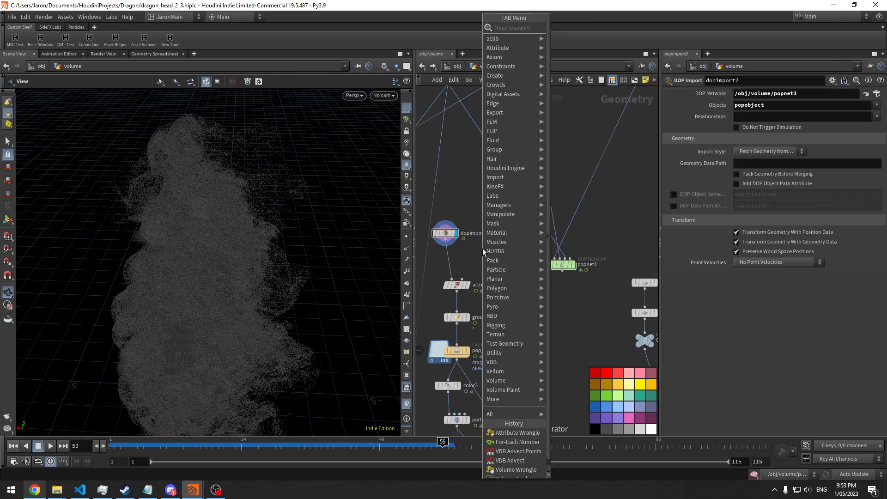
type("attribvop")
key("Return")
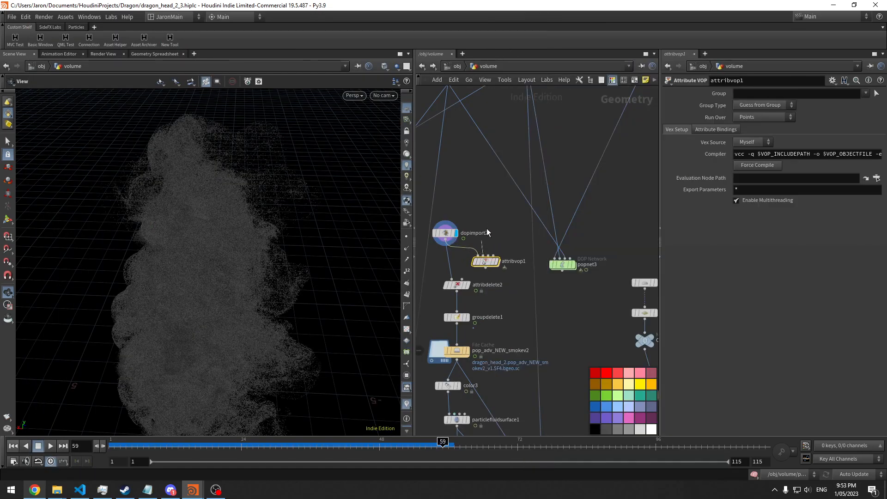
middle_click_drag(499, 109, 511, 247)
left_click(537, 196)
Check the OUT_coll collision volume in the viewport, and display attribvop1's result at frame 36.
left_click(544, 182)
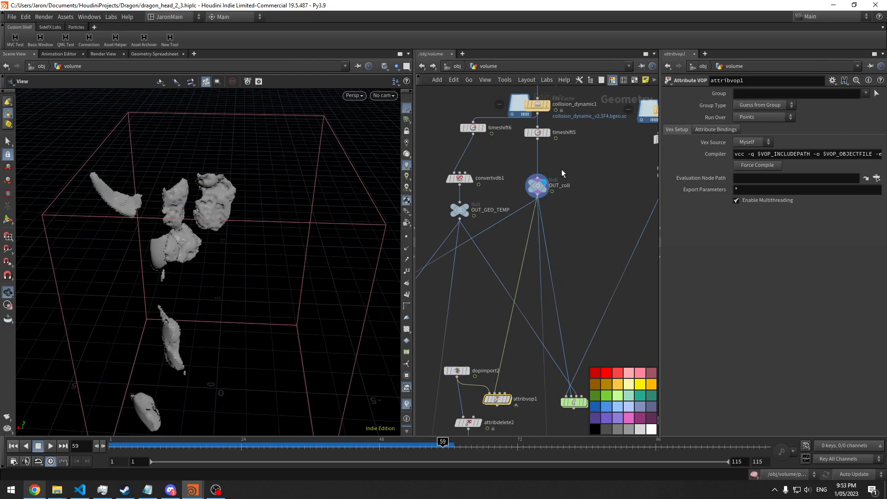
left_click(538, 186)
middle_click_drag(563, 261, 573, 207)
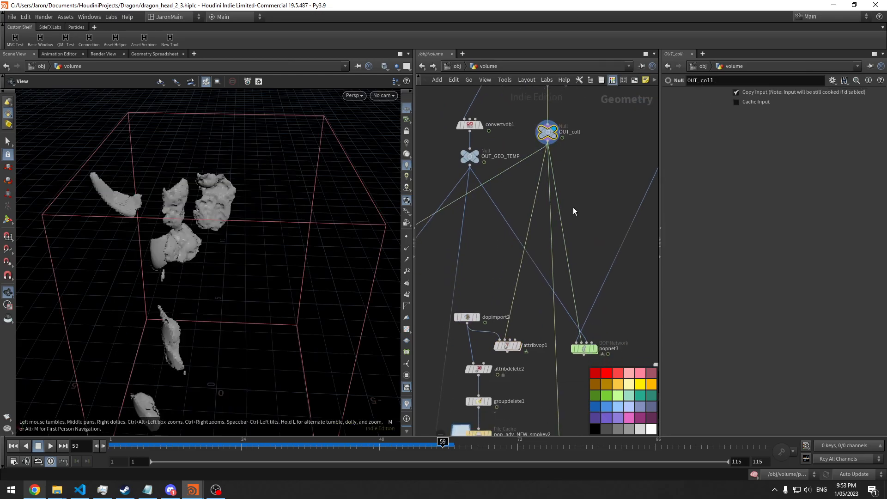
left_click(310, 447)
left_click(519, 349)
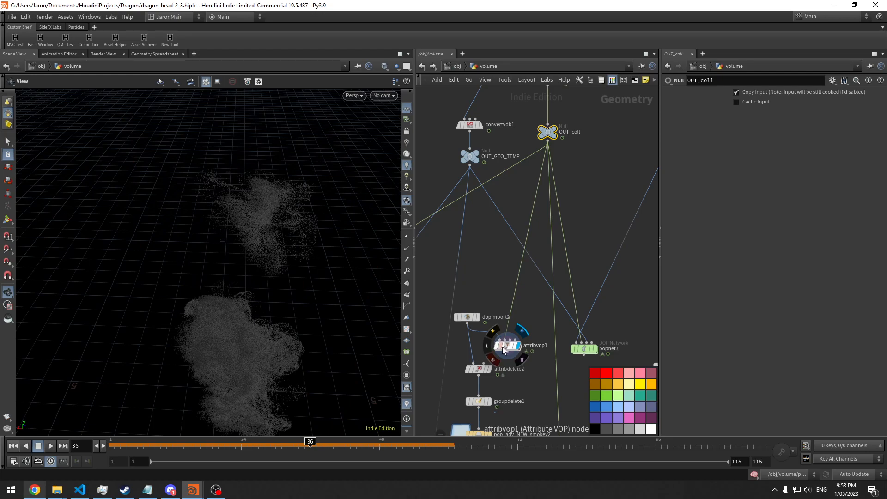
Open attribvop1's VEX network with a widened network editor and save the scene.
double_click(507, 347)
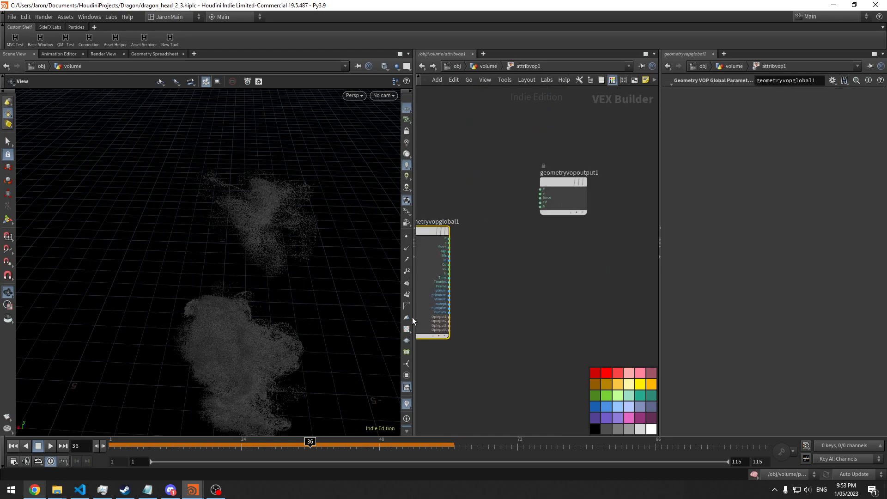
left_click_drag(414, 318, 373, 318)
key("ctrl+s")
left_click_drag(638, 284, 732, 282)
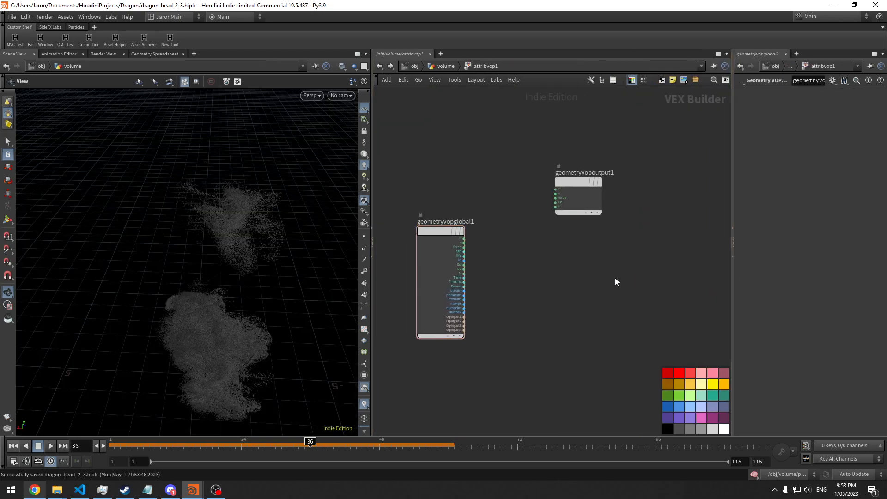
Add a Volume Sample node and connect the global P output to its samplepos input.
key("h")
key("Tab")
type("volumesam")
key("Return")
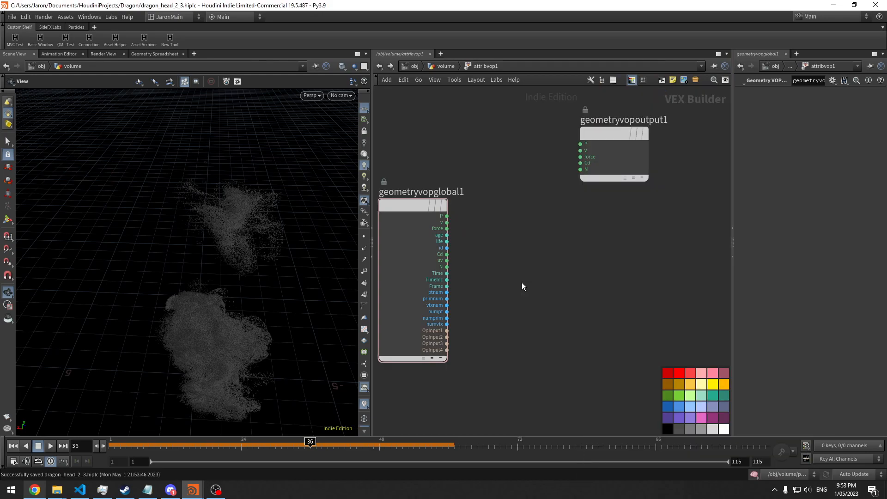
left_click(518, 299)
left_click_drag(517, 296, 552, 287)
left_click(447, 216)
left_click(519, 314)
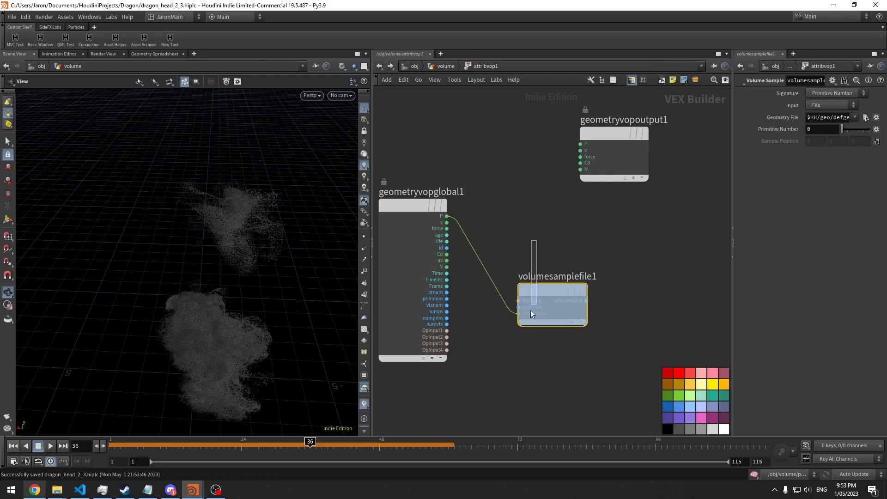
Set the Volume Sample's input to Second Input with the Primitive Number signature.
left_click(833, 103)
left_click(827, 131)
left_click(828, 95)
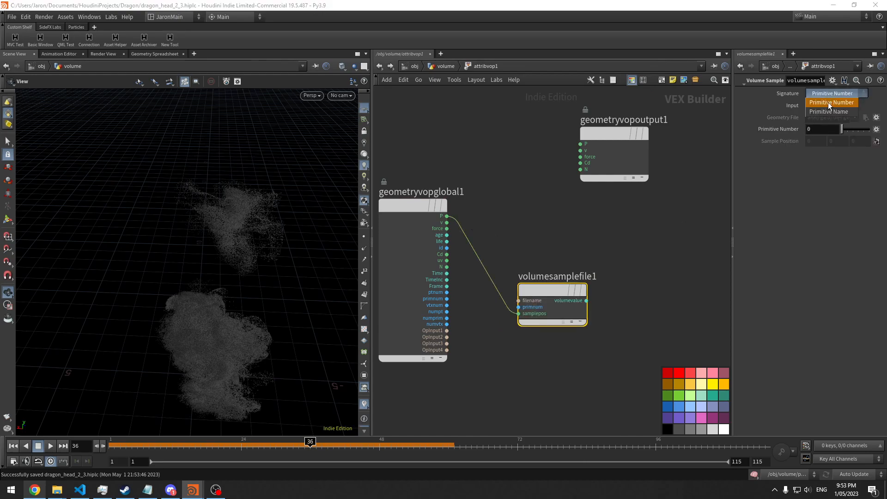
left_click(827, 101)
Connect the Volume Sample's volumevalue to Cd on geometryvopoutput1 and move the output node away to make room.
middle_click_drag(592, 302, 514, 285)
left_click(508, 285)
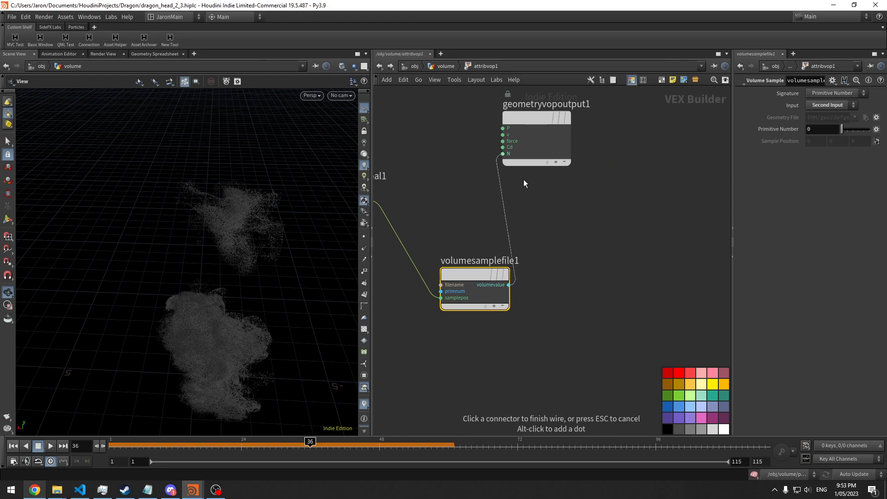
left_click(508, 147)
left_click_drag(524, 120, 685, 154)
left_click_drag(233, 310, 277, 312)
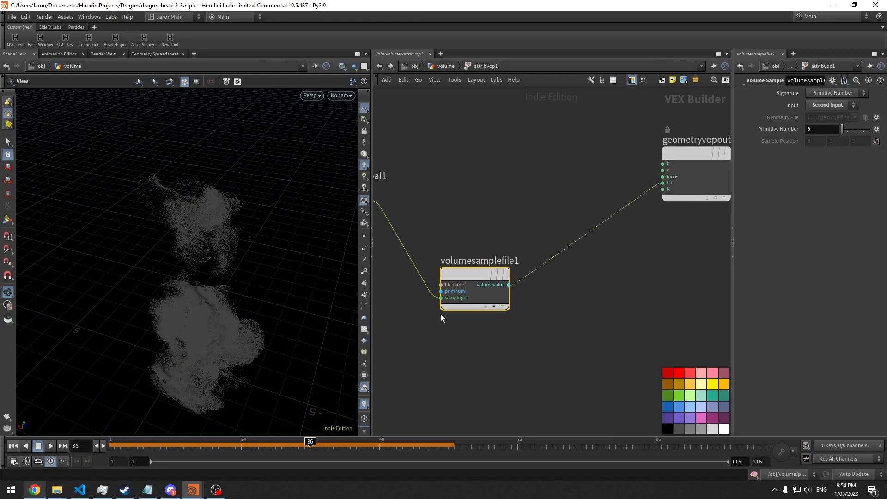
Insert a Fit Range node between volumesamplefile1 and the Cd output.
key("Tab")
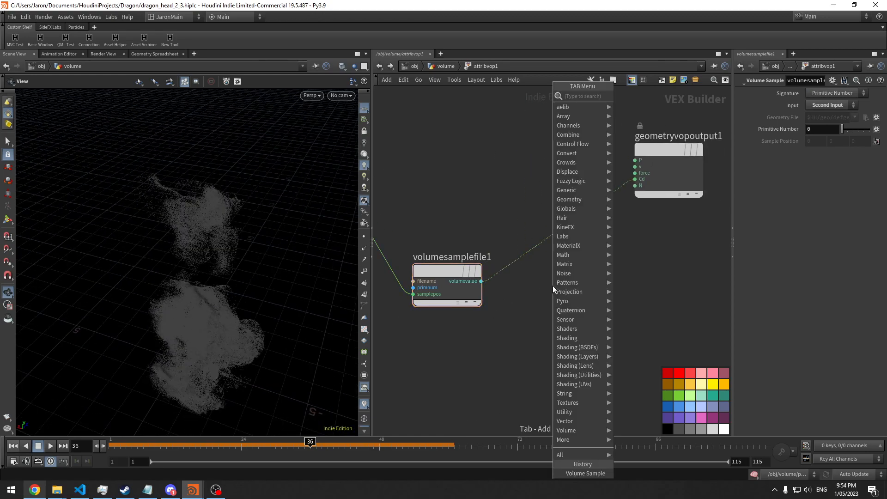
type("mix")
key("BackSpace")
key("BackSpace")
key("BackSpace")
type("fit")
key("Return")
left_click(548, 281)
left_click_drag(548, 280, 518, 257)
middle_click(583, 280)
left_click_drag(654, 160, 690, 194)
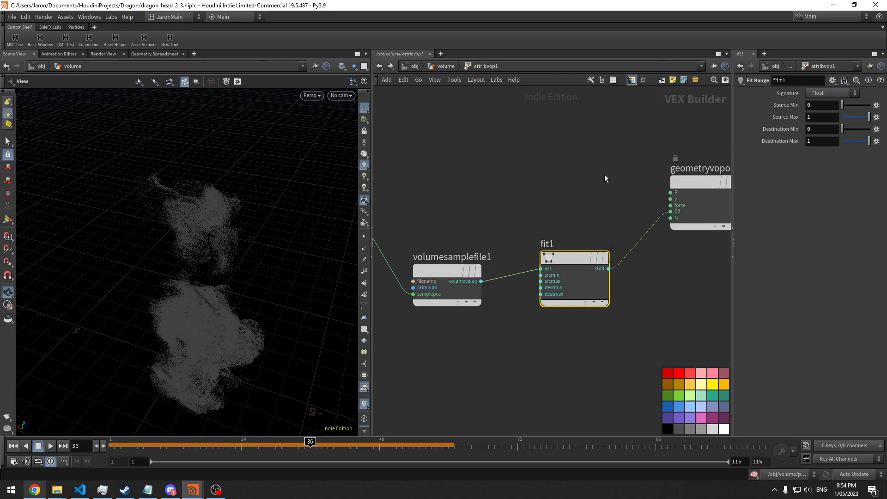
Insert a Ramp Parameter node between fit1 and the Cd output.
middle_click_drag(604, 176, 496, 177)
left_click_drag(608, 171, 656, 176)
left_click_drag(575, 184, 660, 206)
key("Tab")
type("rampp")
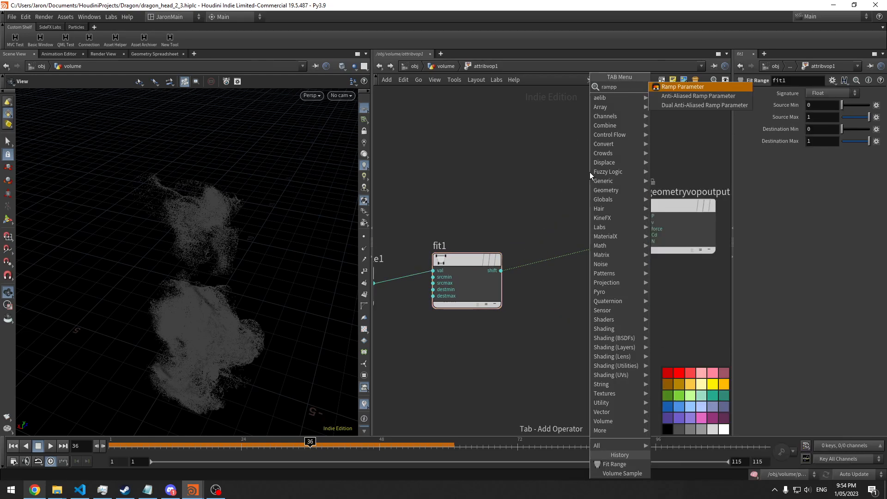
key("Return")
left_click(595, 262)
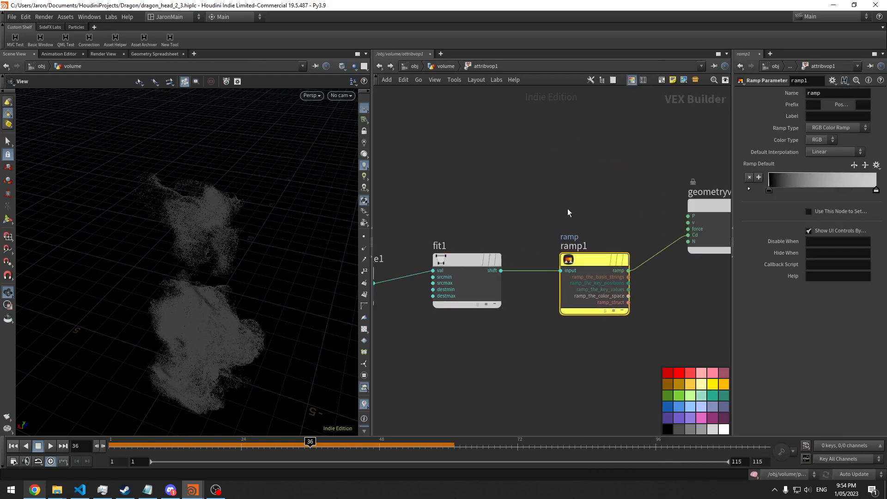
Return to the volume network and colour the first point of attribvop1's ramp red (1, 0, 0).
left_click(434, 69)
left_click(770, 278)
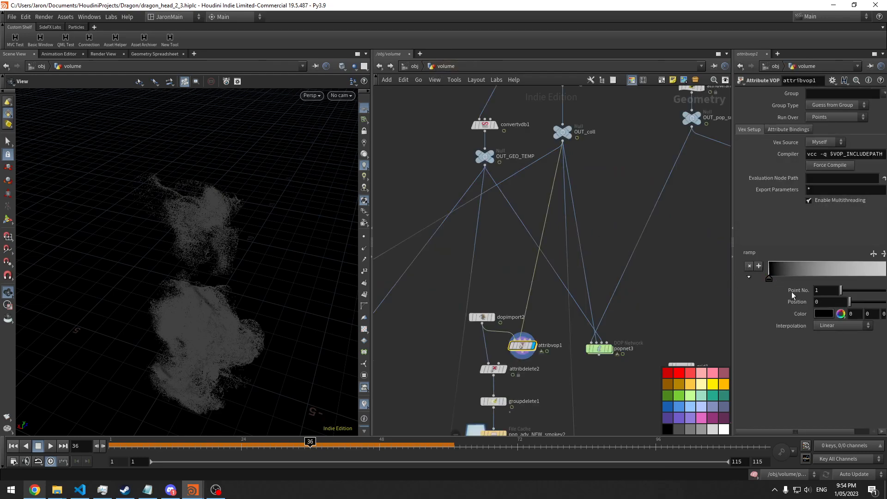
left_click_drag(855, 313, 839, 318)
type("1")
key("Return")
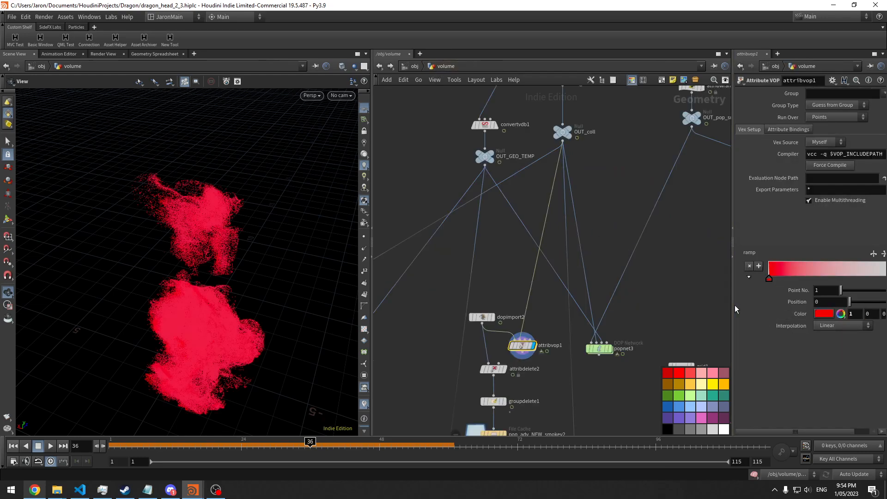
Widen the parameter area and colour the ramp's end point at position 1 blue (0, 0, 1).
left_click_drag(733, 308, 576, 309)
left_click(876, 278)
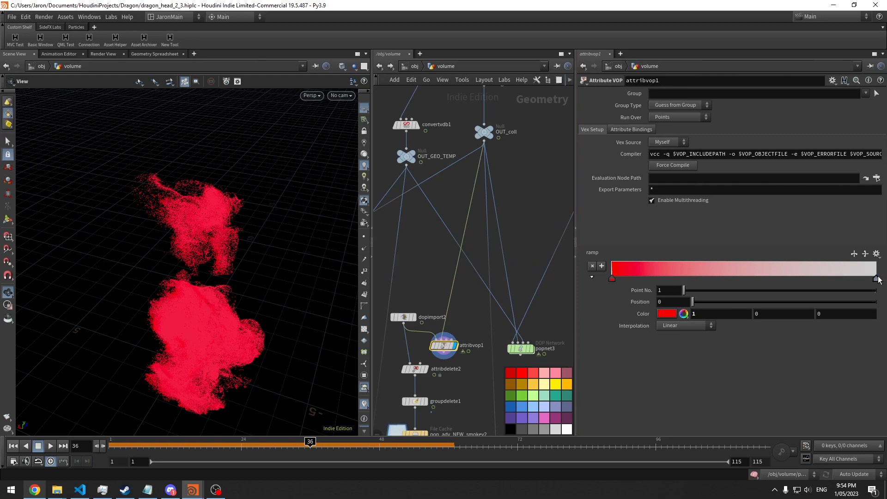
left_click_drag(706, 315, 649, 326)
type("0")
key("Return")
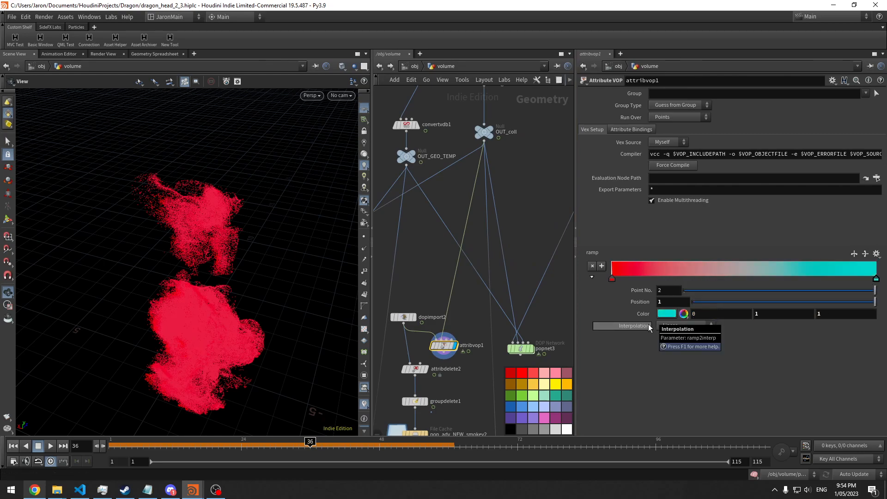
key("Tab")
type("0")
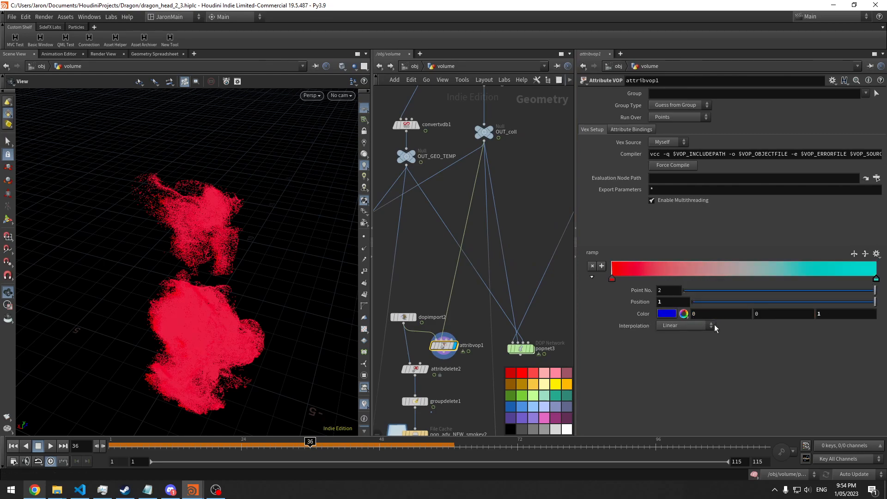
key("Return")
Try a source range of -1 to 0 on the fit1 node inside attribvop1.
double_click(444, 345)
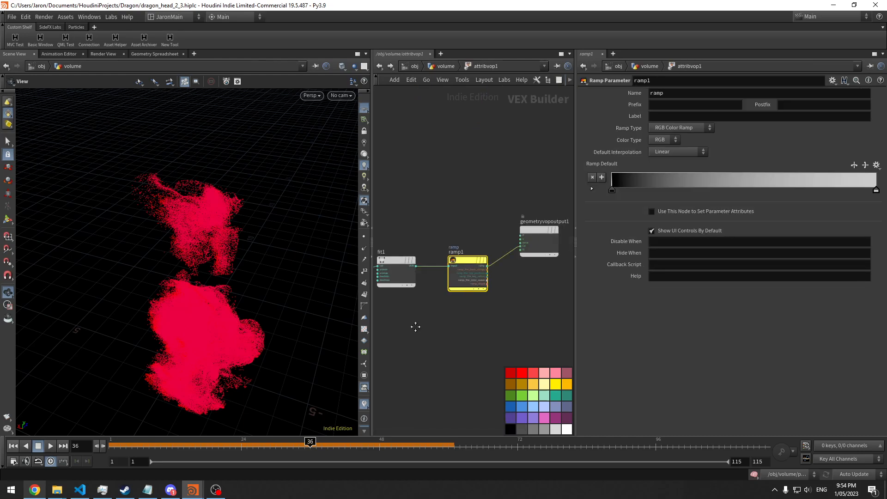
left_click(441, 267)
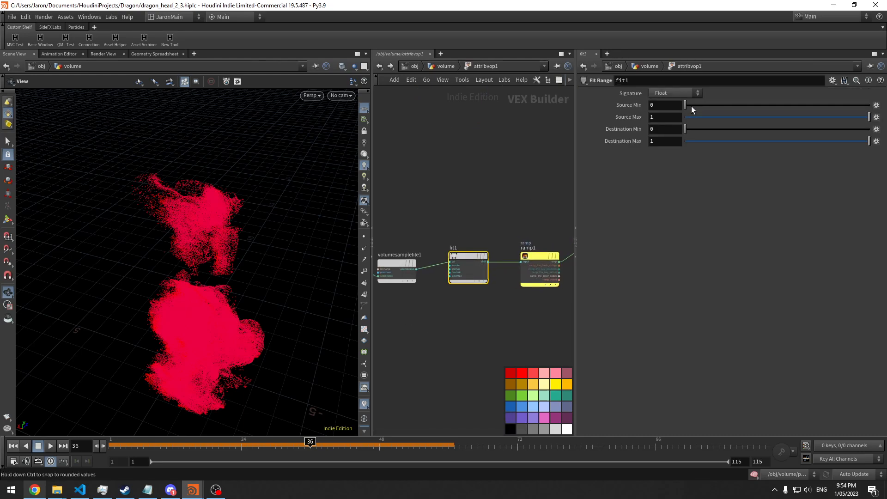
left_click_drag(658, 106, 574, 119)
type("-1")
key("Return")
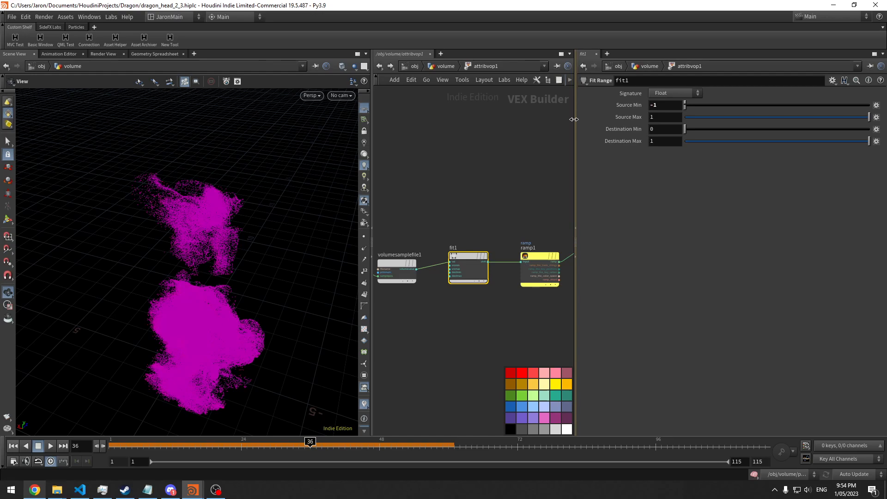
left_click_drag(690, 118, 620, 146)
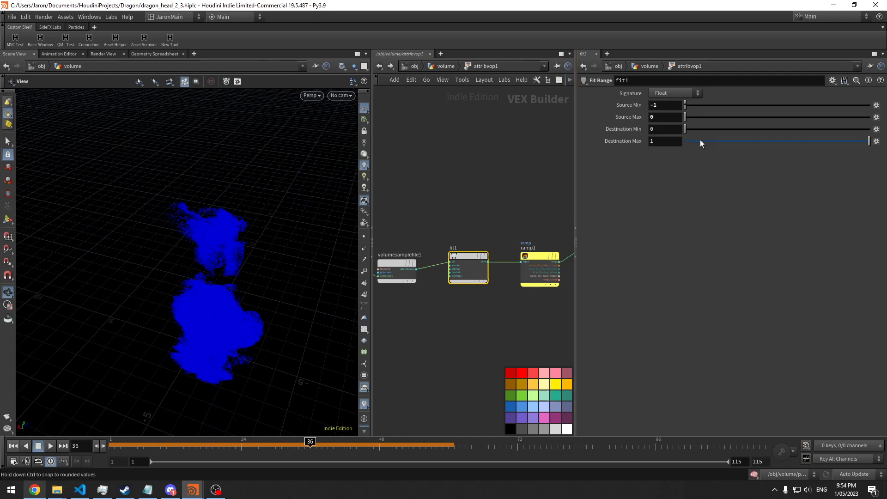
Check volumesamplefile1's settings, and return to the volume network to examine the particle colouring from several angles.
scroll(419, 212, "up", 2)
middle_click_drag(420, 212, 487, 200)
left_click(446, 290)
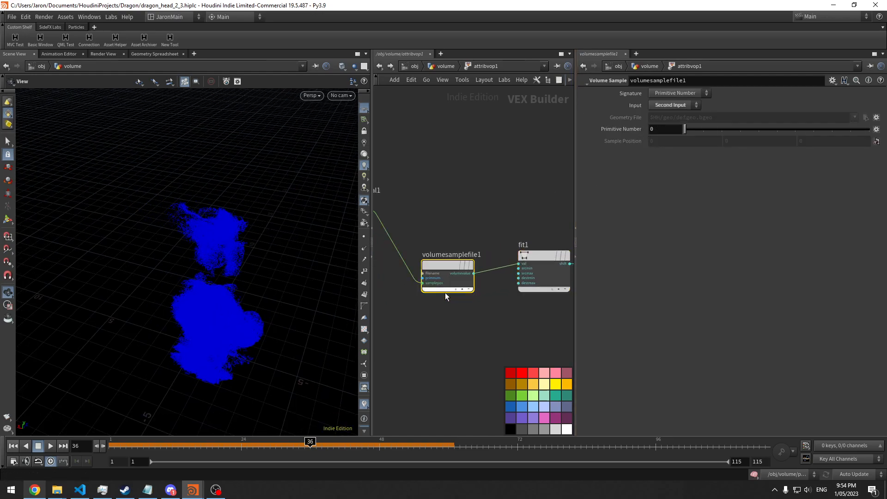
scroll(475, 225, "up", 2)
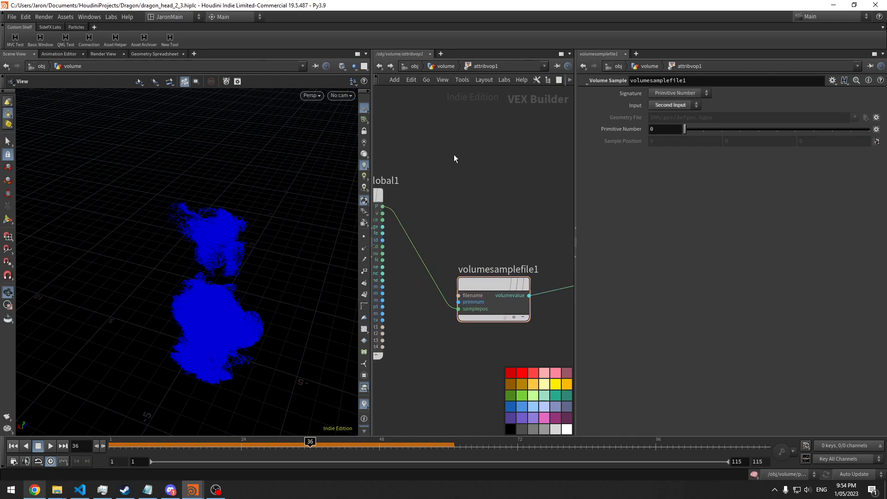
left_click(444, 66)
mouse_move(522, 262)
middle_mouse_down()
mouse_move(522, 269)
mouse_move(518, 260)
middle_mouse_up()
left_click_drag(324, 281, 275, 279)
mouse_move(275, 279)
right_mouse_down()
mouse_move(374, 269)
mouse_move(286, 285)
right_mouse_up()
left_click_drag(287, 285, 206, 271)
middle_click_drag(490, 271, 467, 195)
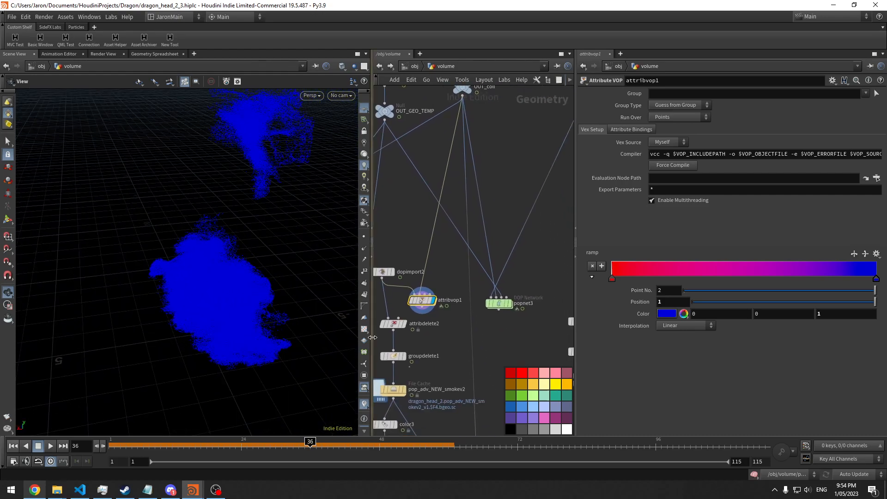
Set fit1's source range inside attribvop1 to 0 to 0.05 and inspect the particle colours at frame 51.
double_click(422, 302)
middle_click_drag(519, 317, 416, 311)
left_click(461, 256)
left_click_drag(757, 141, 871, 143)
mouse_move(693, 119)
left_mouse_down()
mouse_move(710, 117)
mouse_move(682, 117)
mouse_move(677, 107)
mouse_move(748, 119)
mouse_move(694, 121)
left_mouse_up()
left_click(663, 105)
left_click_drag(323, 277, 198, 344)
left_click(396, 444)
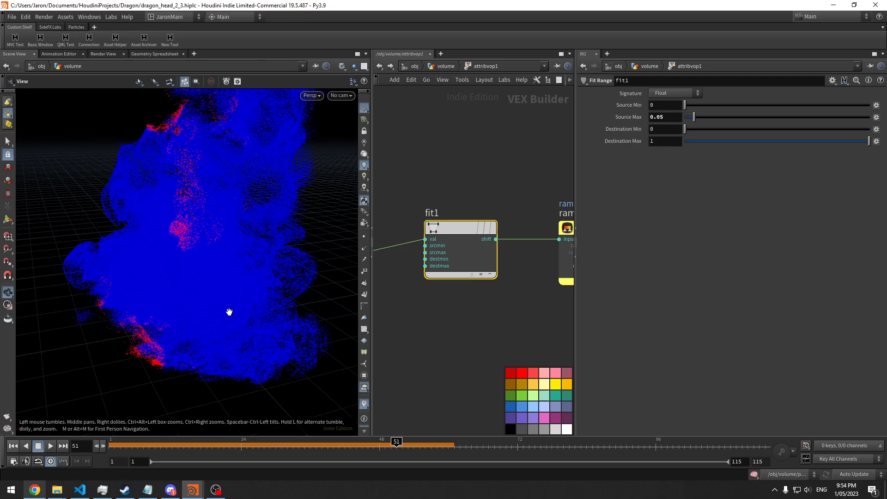
Orbit around the coloured particles and inspect the areas nearest the collision at frame 55.
left_click(446, 447)
left_click_drag(277, 314, 268, 177)
left_click_drag(311, 285, 151, 259)
mouse_move(418, 447)
left_mouse_down()
mouse_move(427, 447)
mouse_move(131, 447)
mouse_move(420, 447)
left_mouse_up()
middle_click_drag(510, 305, 446, 304)
left_click_drag(277, 230, 312, 240)
Add a POP Wrangle inside popnet3, inserted between source_first_input and popvop1.
left_click(444, 66)
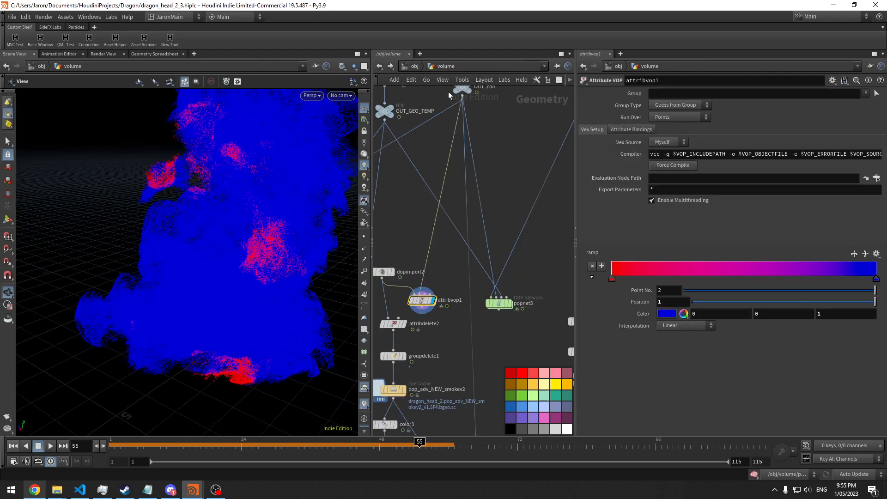
left_click(478, 257)
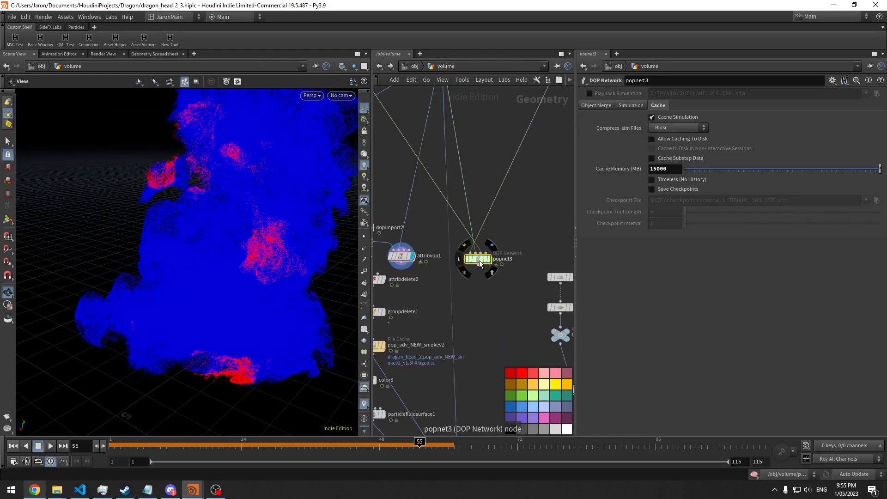
double_click(480, 257)
key("Tab")
type("popwr")
key("Return")
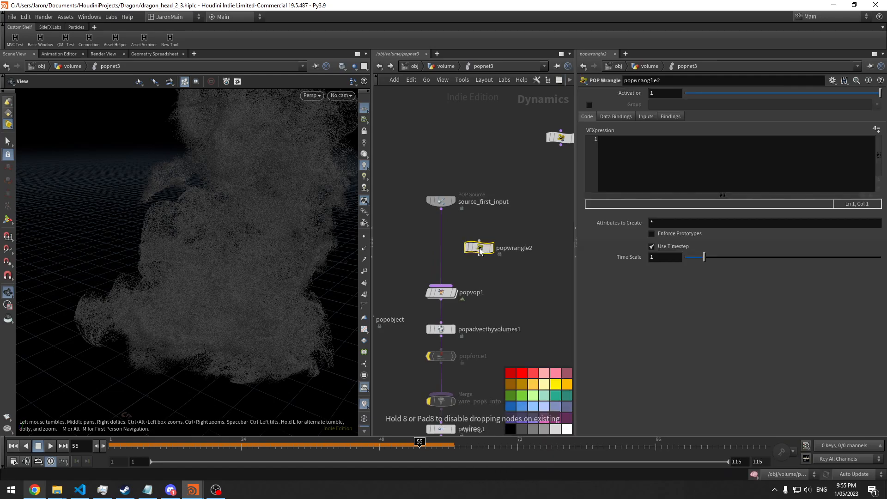
left_click(441, 251)
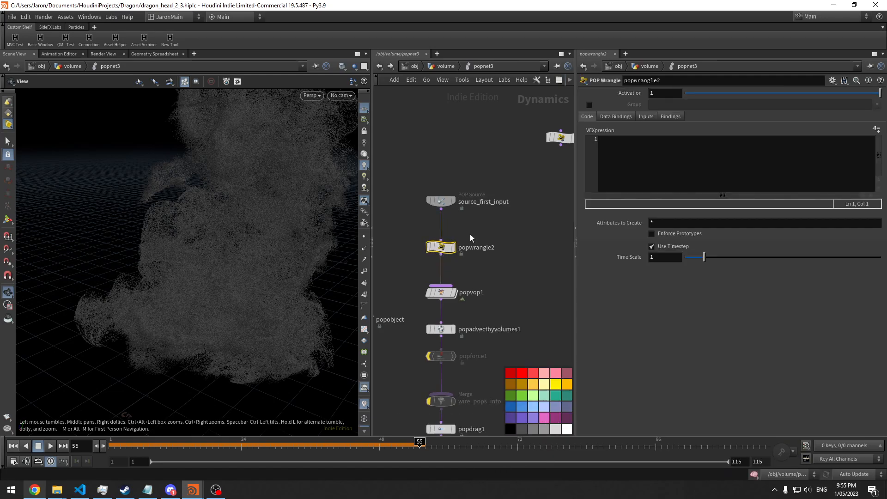
Review the node setup inside attribvop1 as a reference for the wrangle code, and return to the volume network.
left_click(668, 165)
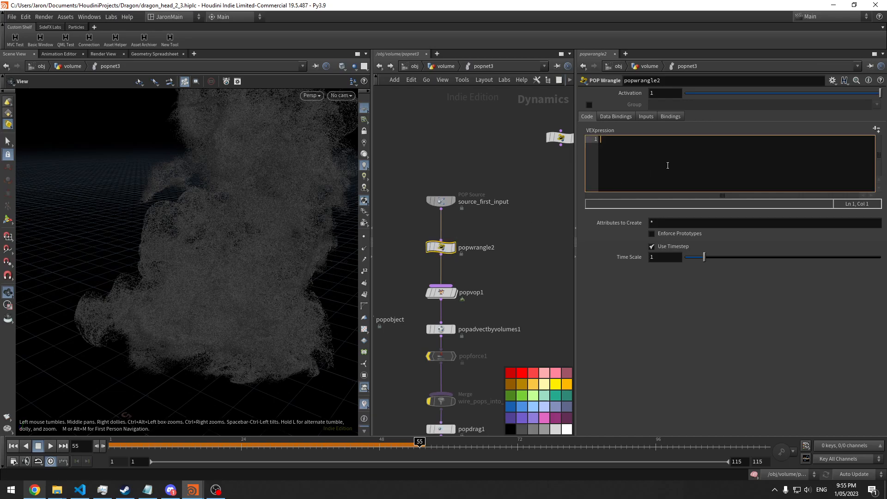
left_click(445, 66)
double_click(430, 275)
middle_click_drag(455, 290, 524, 282)
scroll(509, 301, "down", 3)
left_click(445, 66)
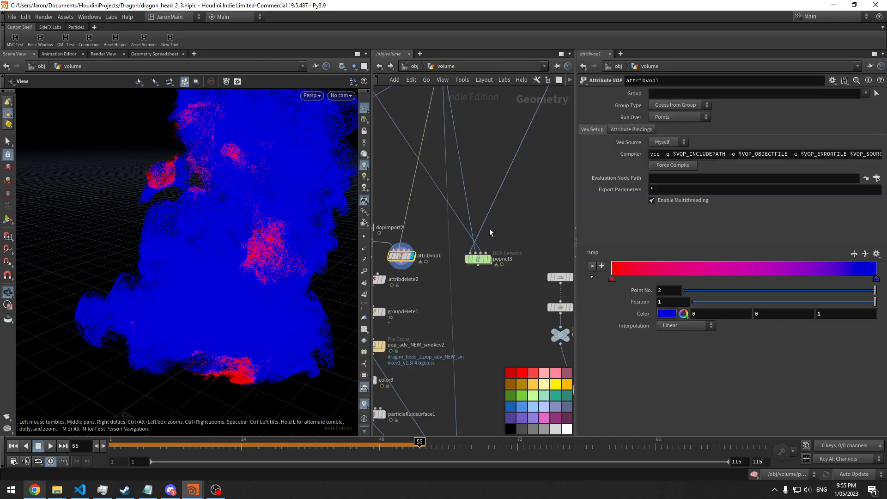
In popnet3's popwrangle2, write float sdf_mag = volumesample(1, "surface", @P); as the first line of the VEXpression.
double_click(479, 259)
middle_click_drag(506, 254, 498, 262)
left_click_drag(494, 279, 409, 241)
left_click(722, 160)
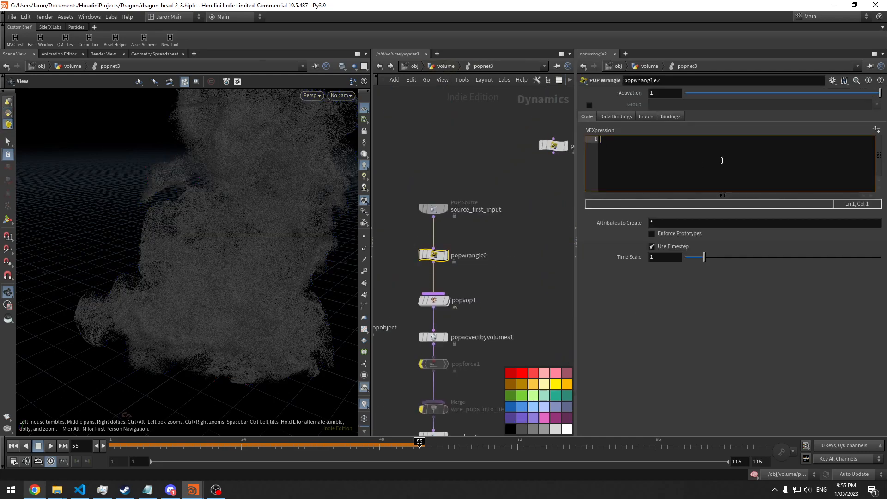
type("float sdf_mag =")
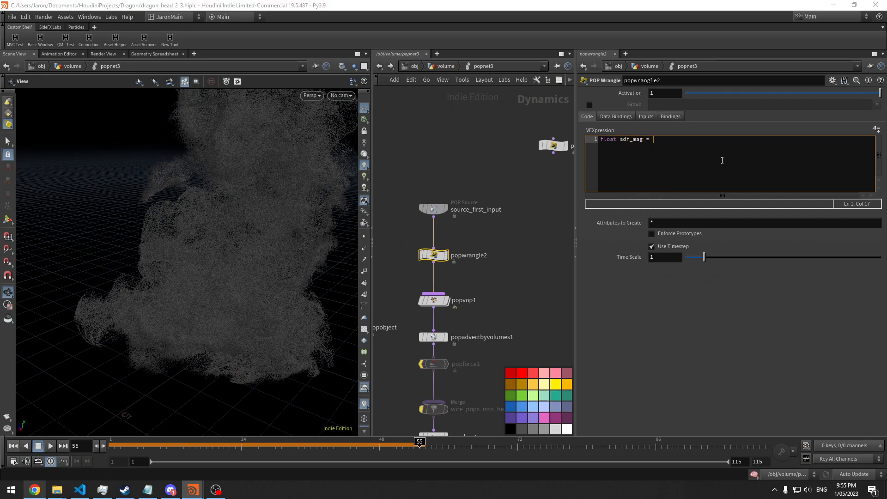
type(" volu")
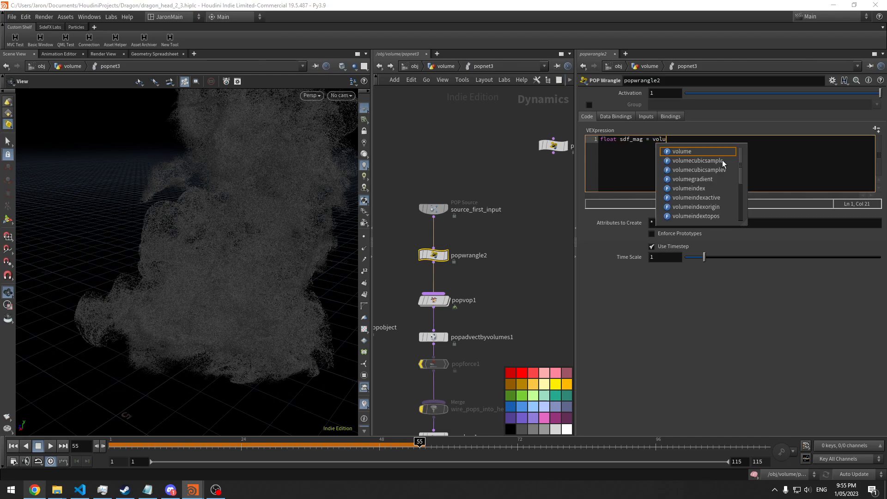
type("mesample(1, \"surface\", @P);")
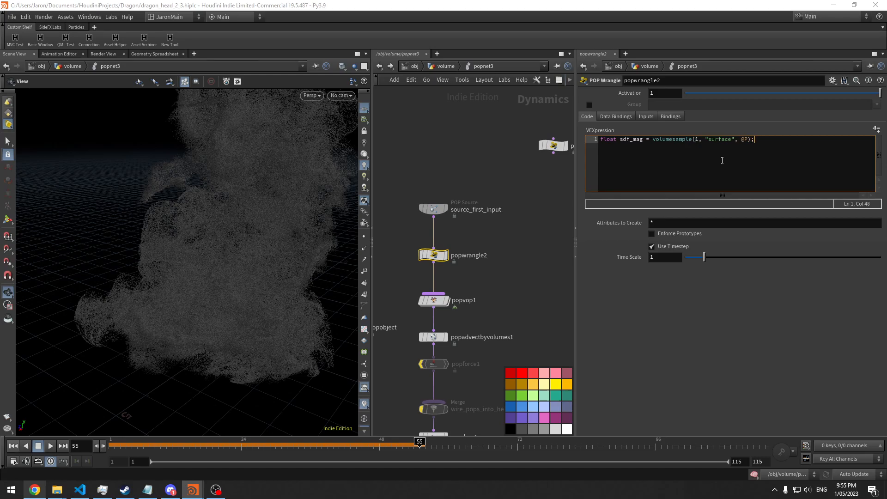
Check which input of popnet3 OUT_coll feeds, set popwrangle2's Input 2 to Second Context Geometry, and save the scene.
key("u")
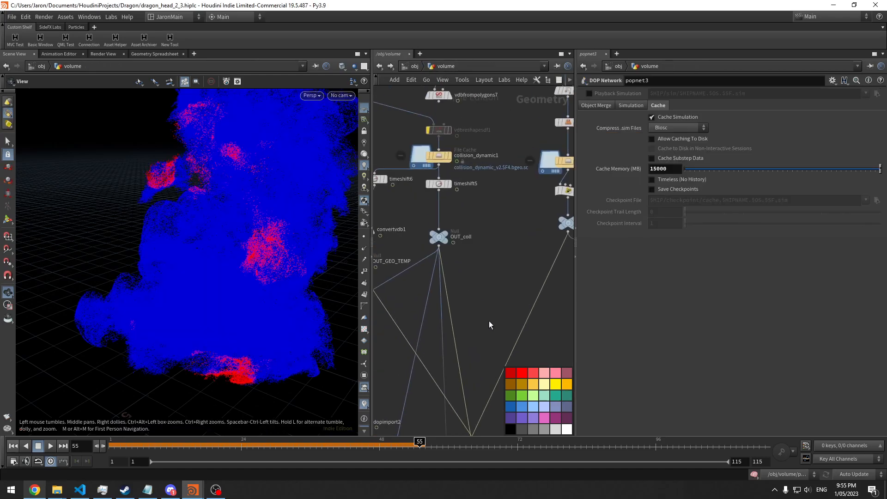
middle_click(460, 245)
middle_click_drag(526, 363, 494, 191)
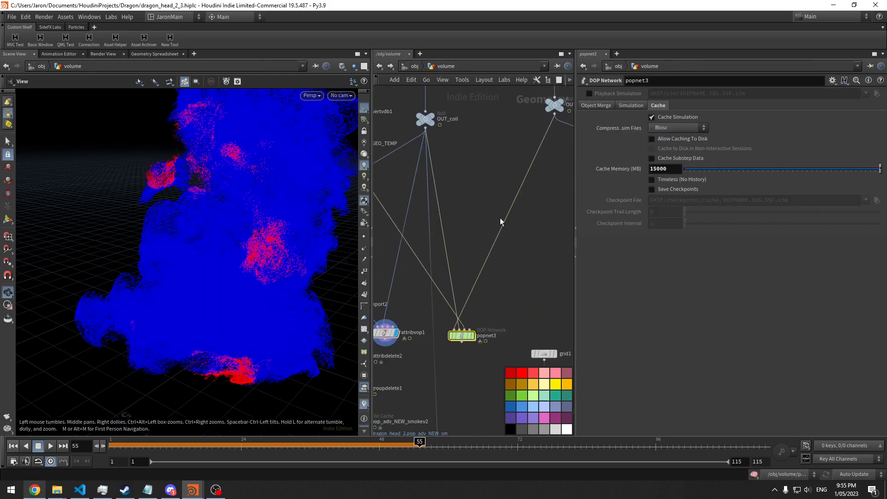
double_click(466, 335)
left_click(460, 269)
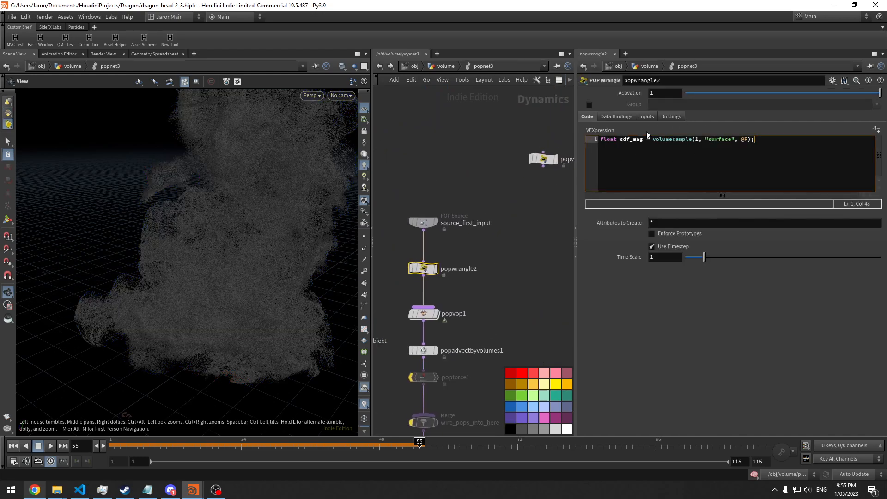
left_click(646, 117)
left_click(672, 141)
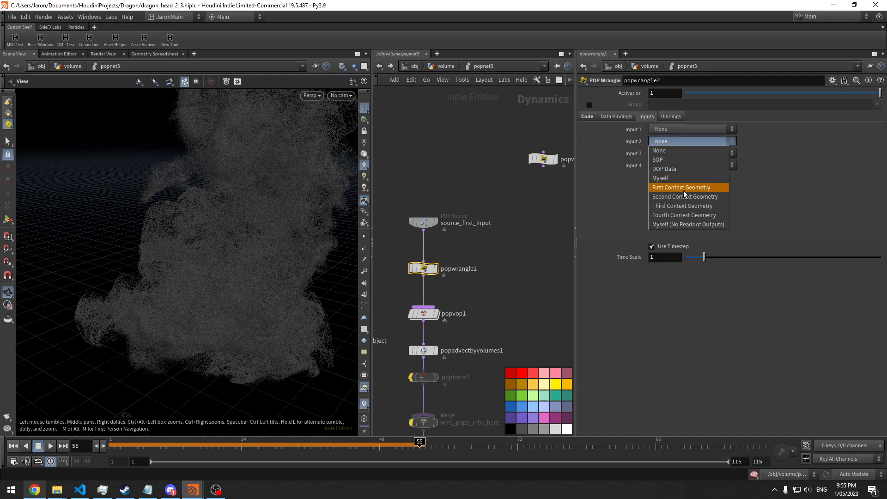
left_click(686, 196)
left_click(587, 116)
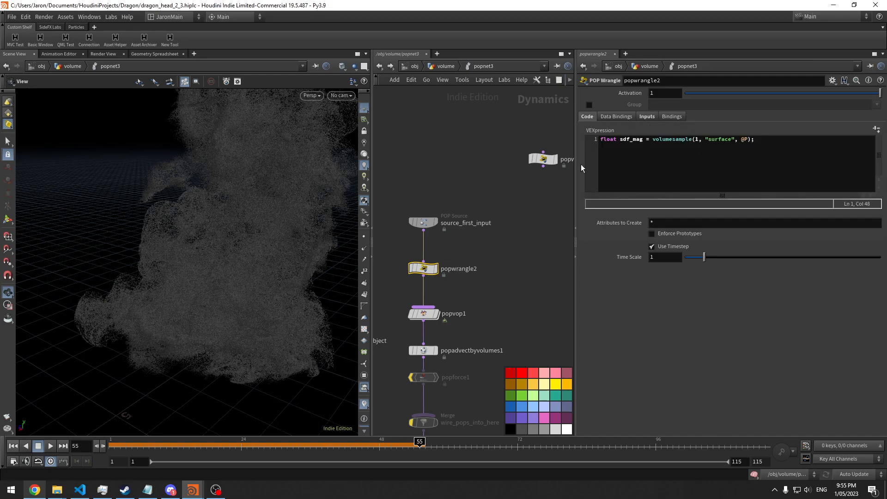
scroll(533, 207, "down", 2)
key("ctrl+s")
left_click(818, 139)
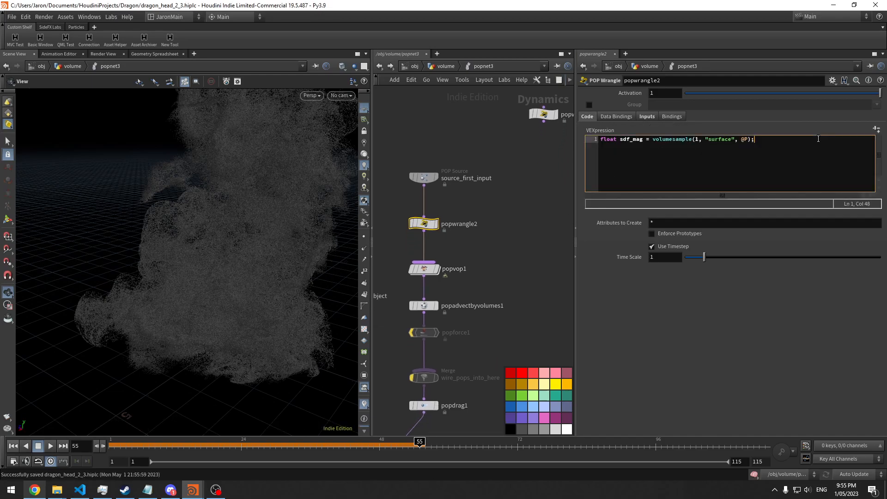
key("Return")
type("if(sdf_mag < 0")
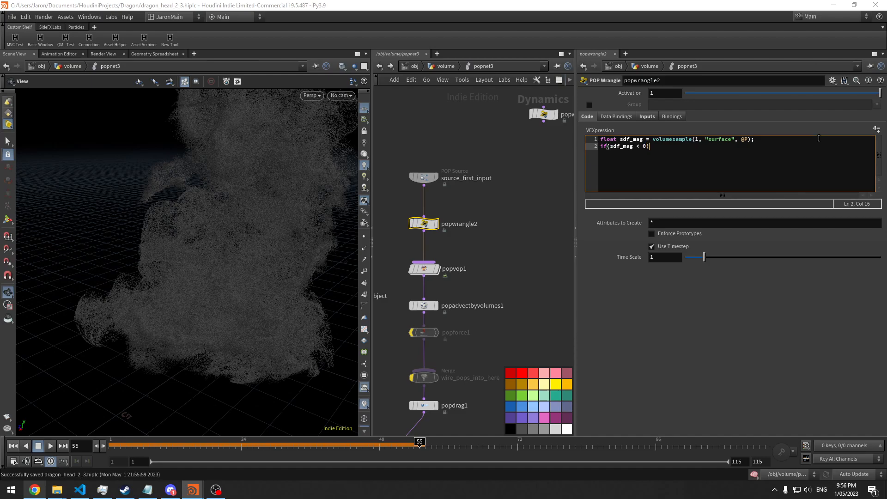
type("){")
key("Return")
key("Return")
type("}else{")
key("Return")
key("Return")
key("Up")
key("Tab")
type("@Cd = set(1")
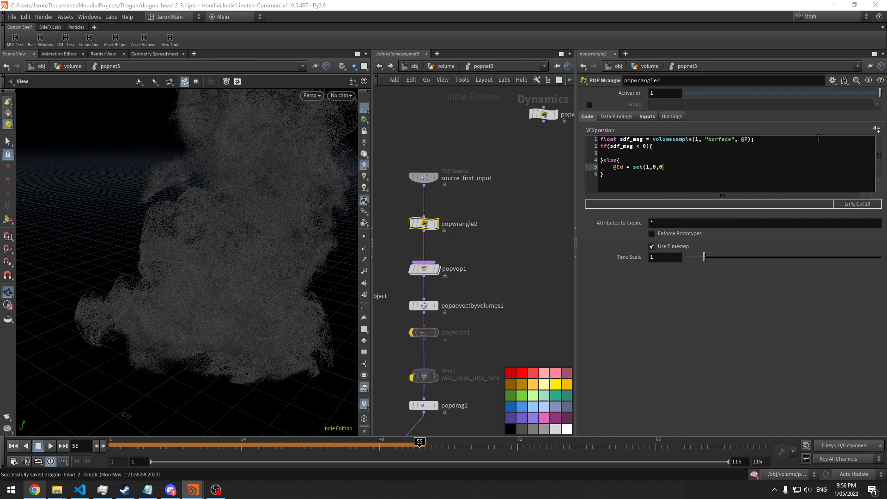
key("ctrl+Return")
key("shift+Home")
key("ctrl+c")
key("Up")
key("Up")
key("ctrl+v")
key("Left")
key("Left")
key("shift+Left")
type("1")
key("ctrl+Return")
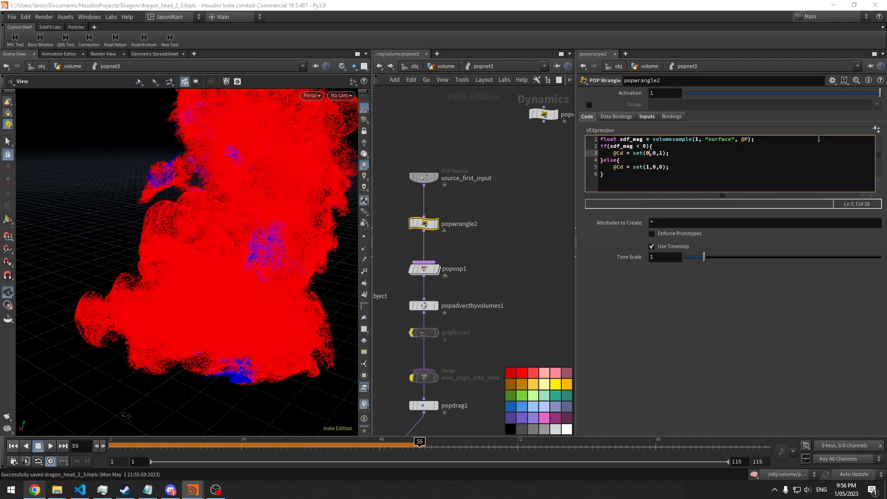
left_click(656, 154)
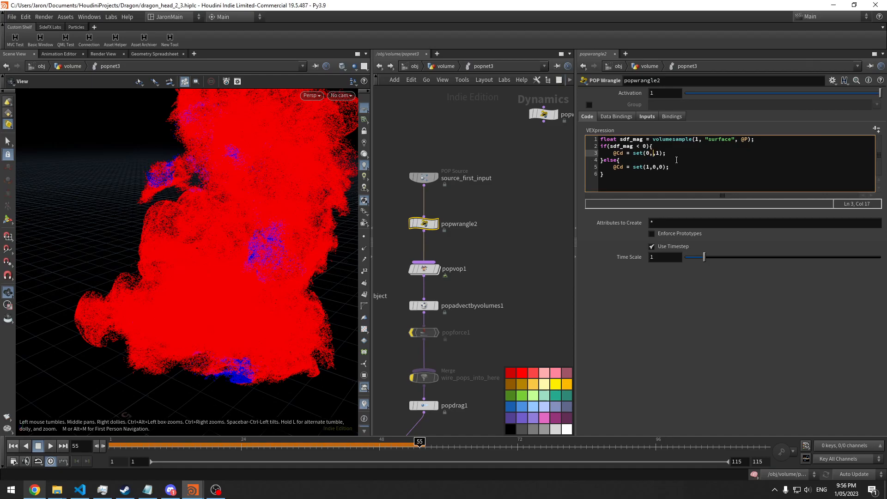
key("ctrl+Return")
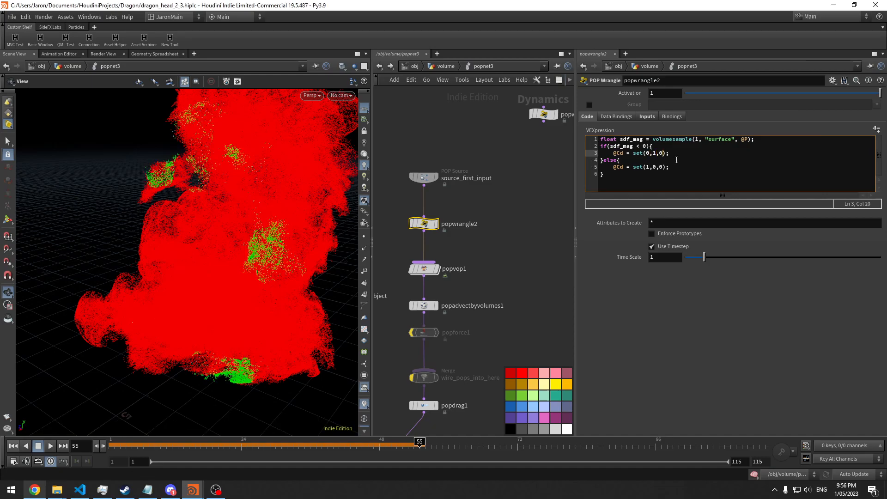
Resimulate to frame 36, examine the red and green particles from several angles, and review the wrangle's condition and sampling position.
left_click_drag(148, 169, 196, 396)
left_click_drag(194, 307, 217, 378)
left_click_drag(112, 445, 313, 438)
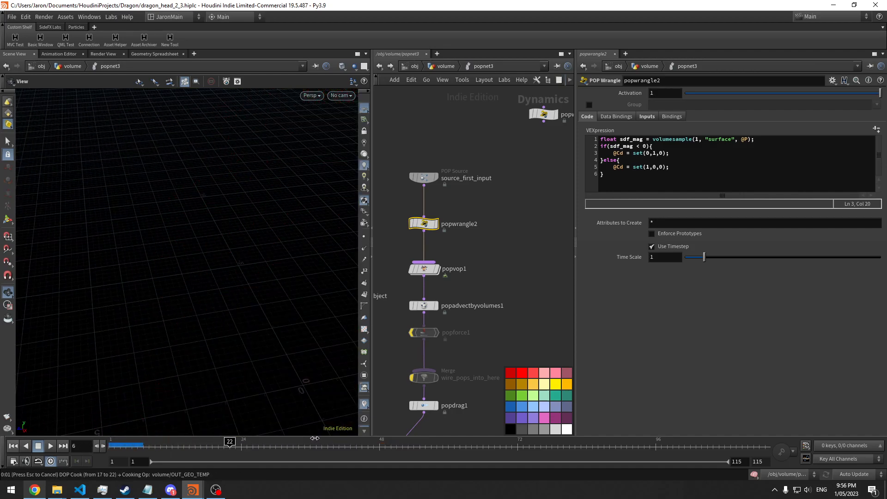
left_click_drag(327, 441, 309, 454)
left_click_drag(298, 392, 222, 353)
right_click_drag(222, 354, 207, 368)
middle_click_drag(207, 367, 240, 273)
left_click_drag(240, 273, 252, 293)
right_click_drag(251, 293, 312, 248)
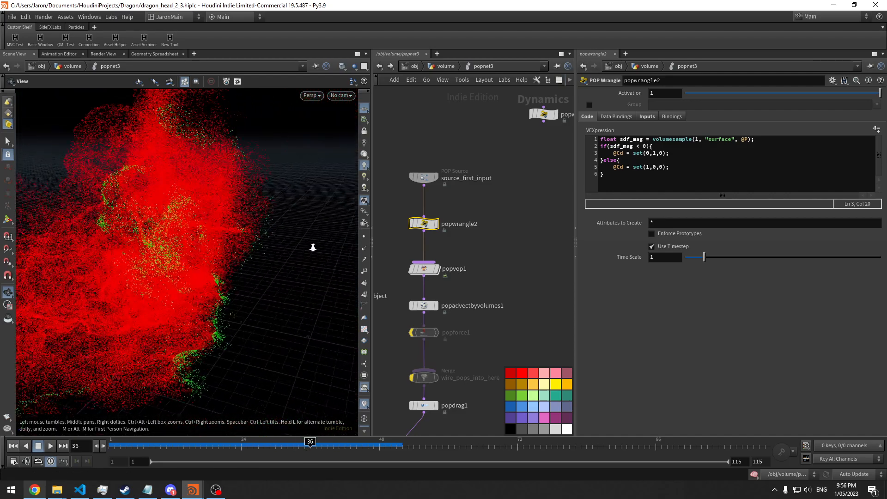
left_click_drag(313, 248, 272, 296)
left_click(689, 162)
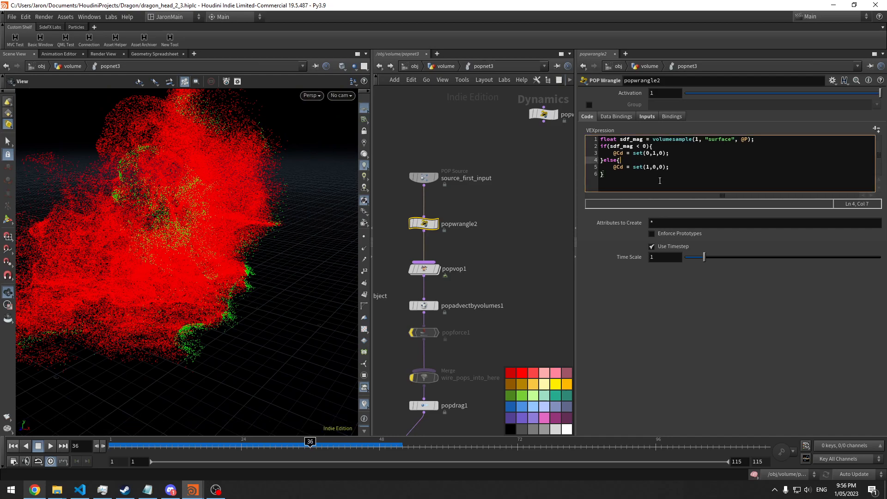
left_click(646, 152)
left_click(645, 147)
left_click_drag(742, 140, 744, 140)
middle_click_drag(522, 191, 540, 191)
left_click_drag(256, 226, 225, 200)
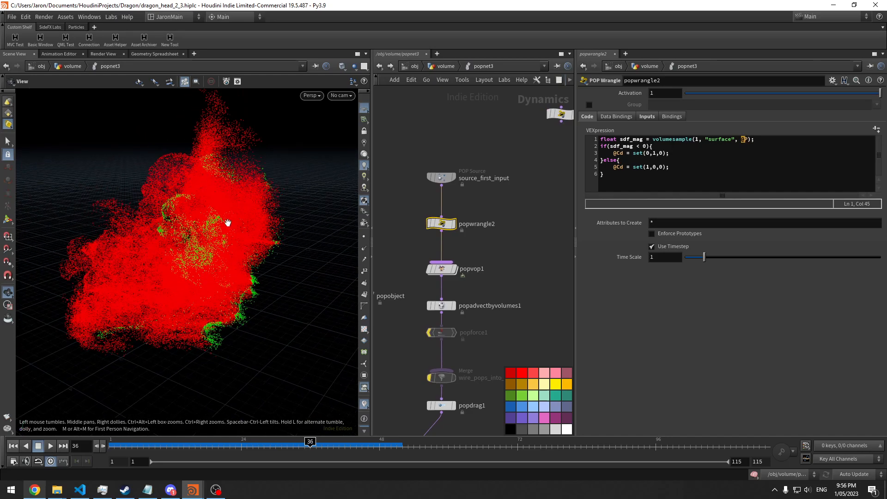
Below the sdf_mag line, add vector sdf_dir = volumegradient(1, "surface", @P);.
left_click_drag(754, 139, 570, 134)
left_click(770, 142)
key("Return")
type("vector sdf_dir")
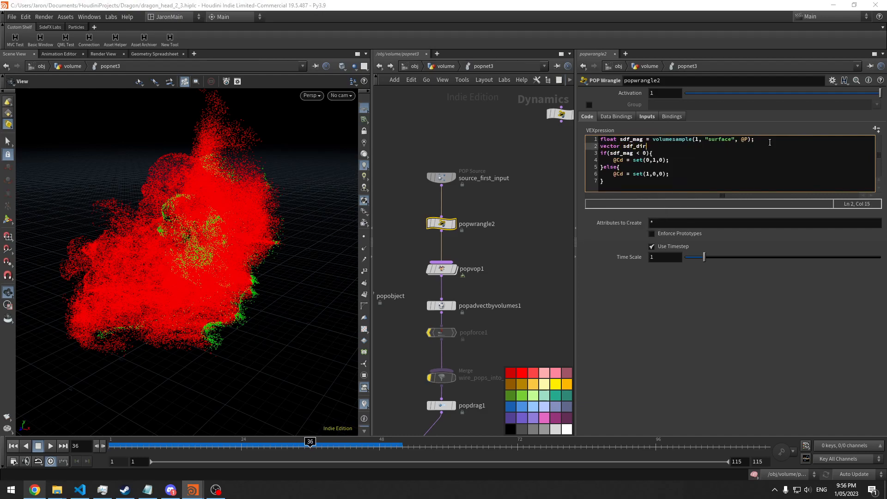
type(" = volumegra")
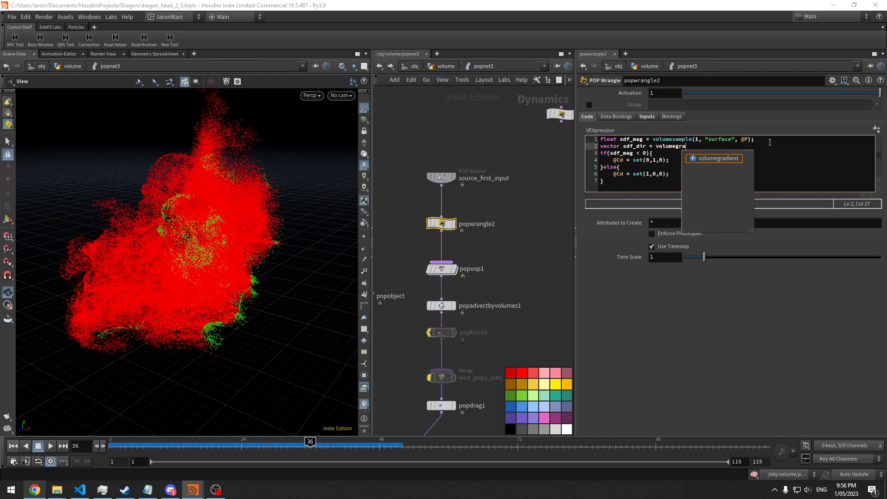
type("dient(")
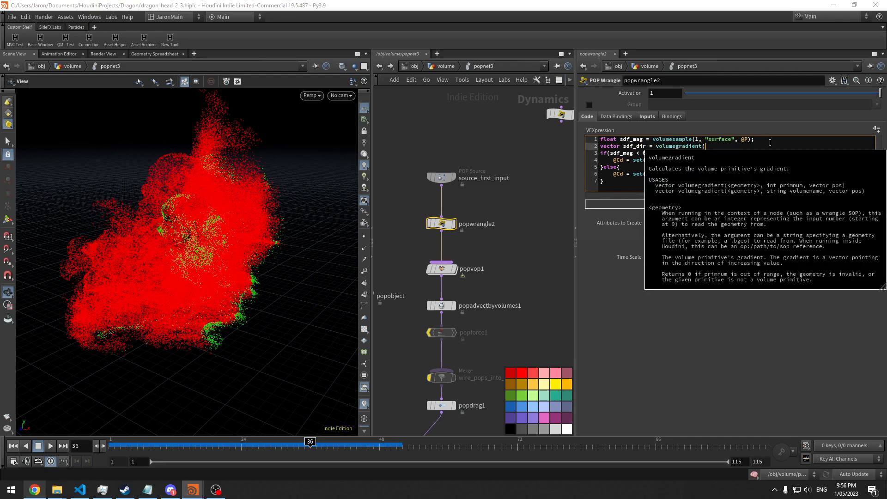
type("1, \"surface\", @P);")
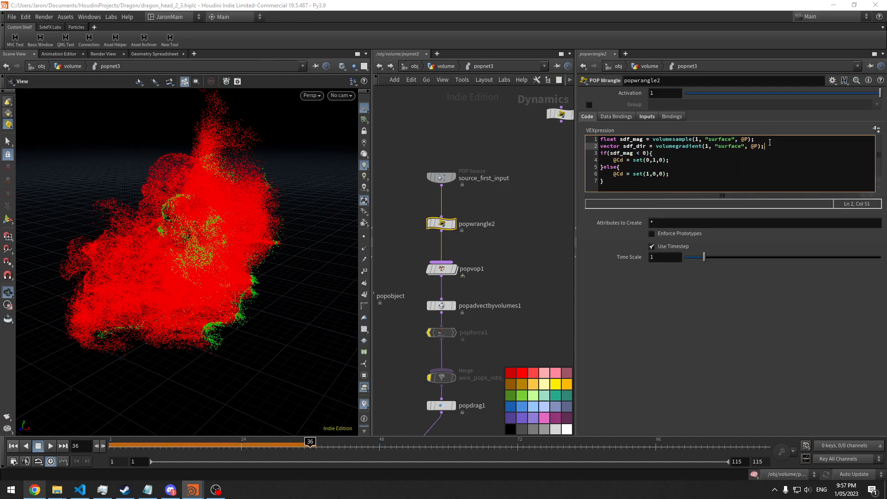
Add @P += sdf_dir; below the green colour assignment in the if branch and inspect the displaced particles.
left_click(692, 172)
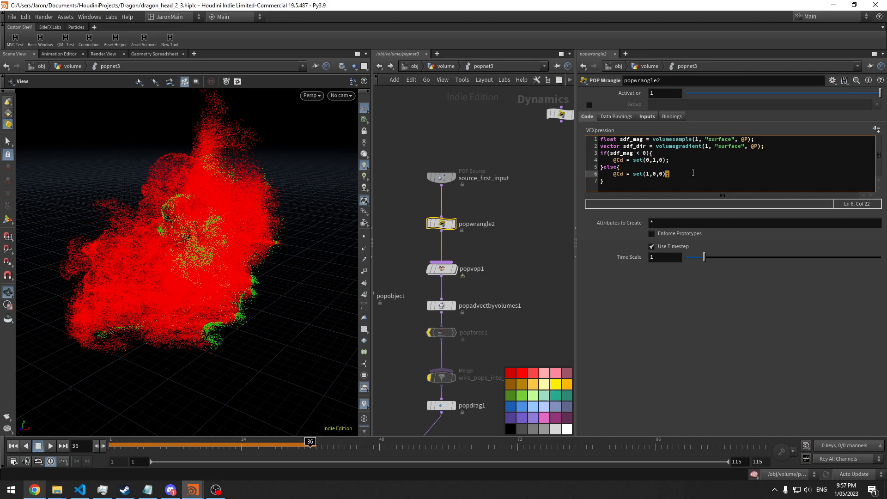
left_click(674, 155)
left_click_drag(230, 265, 240, 316)
right_click_drag(239, 316, 331, 295)
left_click_drag(331, 295, 277, 287)
left_click(674, 156)
left_click(687, 157)
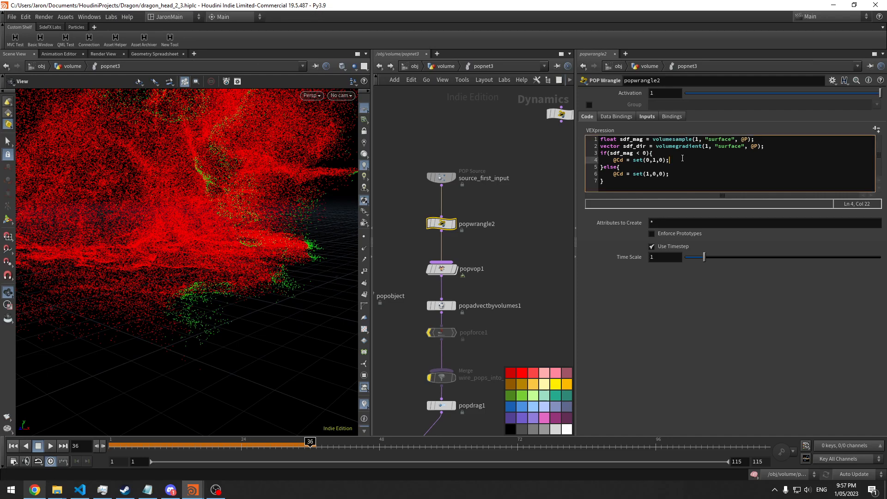
key("Return")
type("@P += sdf_d")
type("ir;")
left_click_drag(222, 296, 208, 267)
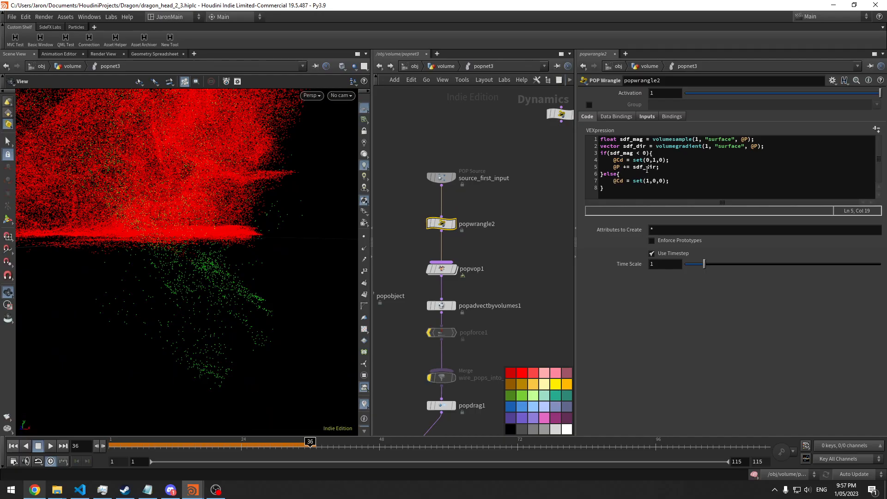
left_click_drag(266, 248, 259, 277)
Multiply the position offset by the sampled distance, making the line @P += sdf_dir * sdf_mag;, and inspect the particles.
left_click(662, 168)
key("Left")
type("* sdf_mag")
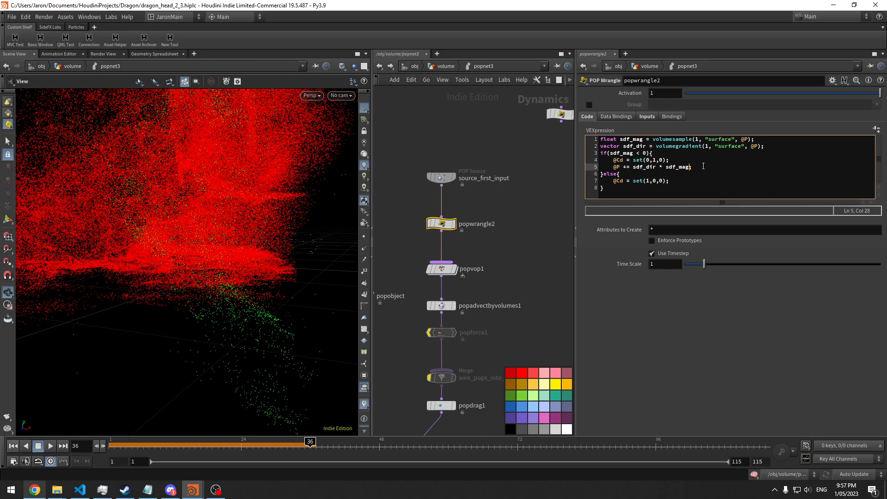
left_click_drag(319, 217, 277, 259)
Wrap the distance multiplier in an absolute value so the line reads @P += sdf_dir * abs(sdf_mag);.
left_click(669, 167)
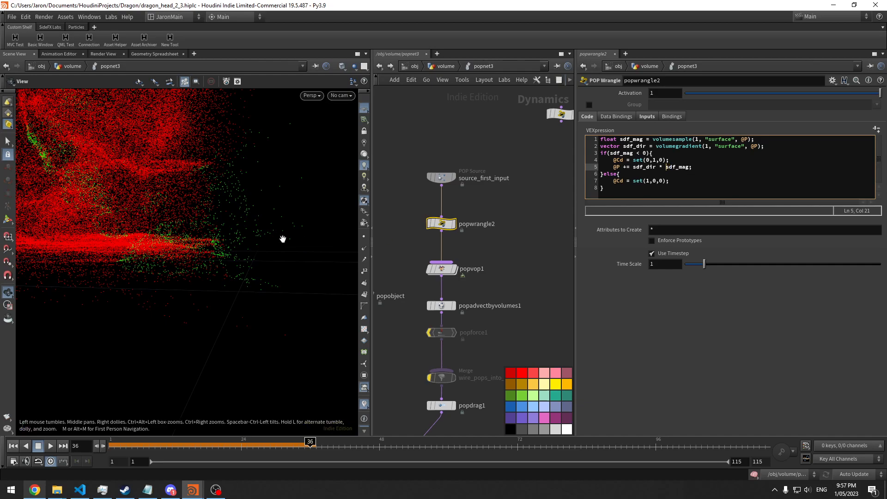
left_click_drag(273, 244, 243, 269)
left_click(666, 167)
type("abs(")
key("End")
key("Left")
type(")")
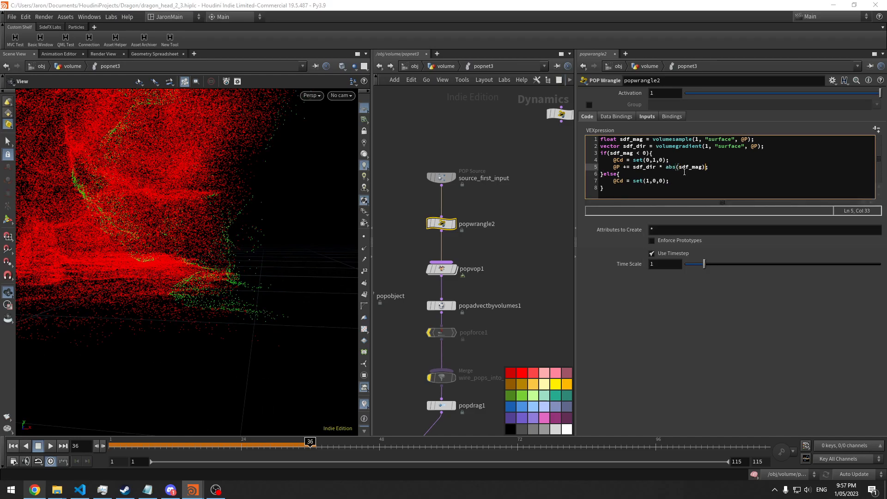
Duplicate the sdf_mag volume sampling line below the closing brace of the if/else block, leaving a blank line between them.
left_click_drag(194, 259, 265, 248)
left_click(628, 170)
left_click(640, 167)
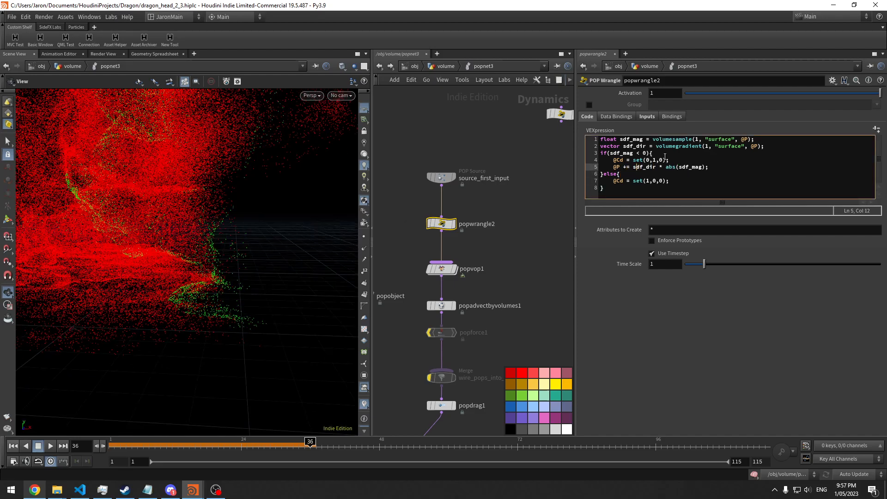
left_click(772, 144)
left_click_drag(764, 140, 600, 137)
key("ctrl+c")
left_click(650, 192)
key("Return")
key("Return")
key("ctrl+v")
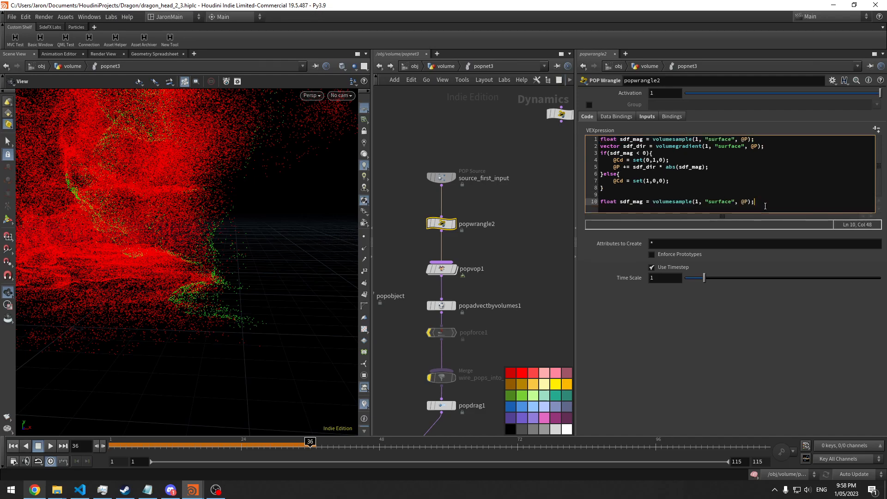
Rename the variable in the duplicated sampling line to sdf_mag2 and add a new line below it.
left_click(807, 195)
left_click(798, 203)
left_click(509, 246)
left_click(673, 186)
double_click(632, 202)
left_click(647, 202)
type("2")
left_click(770, 202)
key("Return")
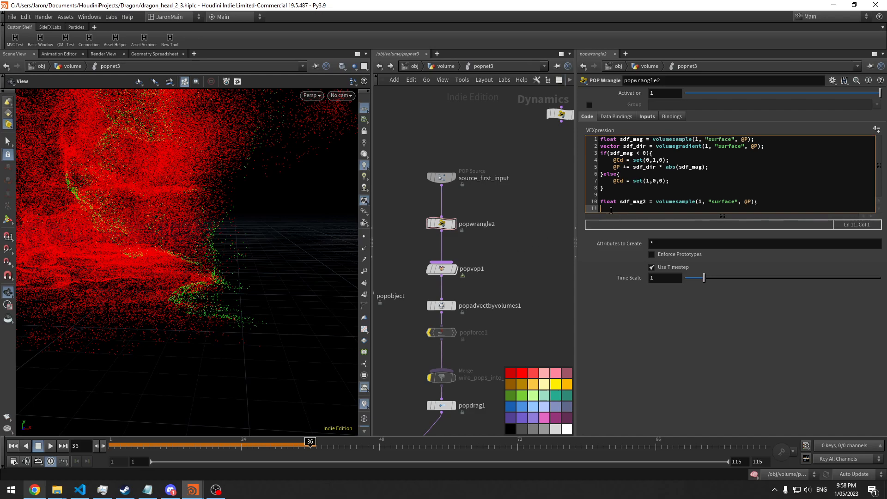
type("@Cd =")
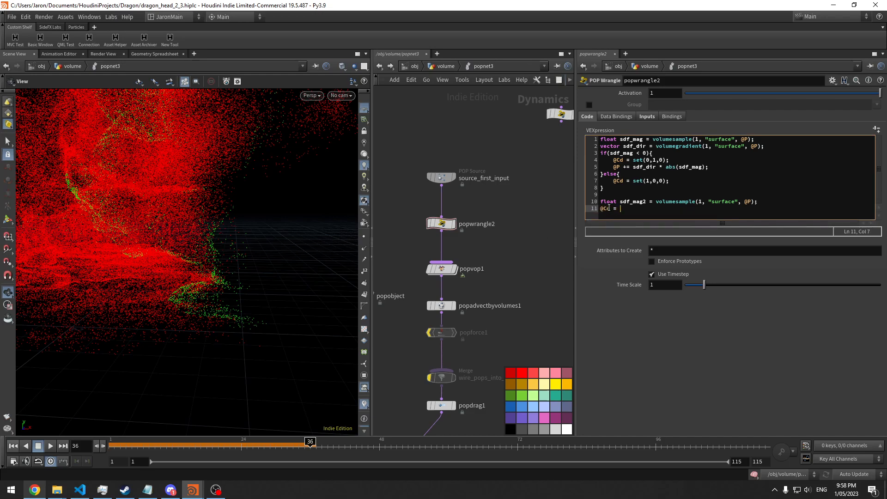
type(" sdf ")
type("mag")
type("2 < 0 ? set(")
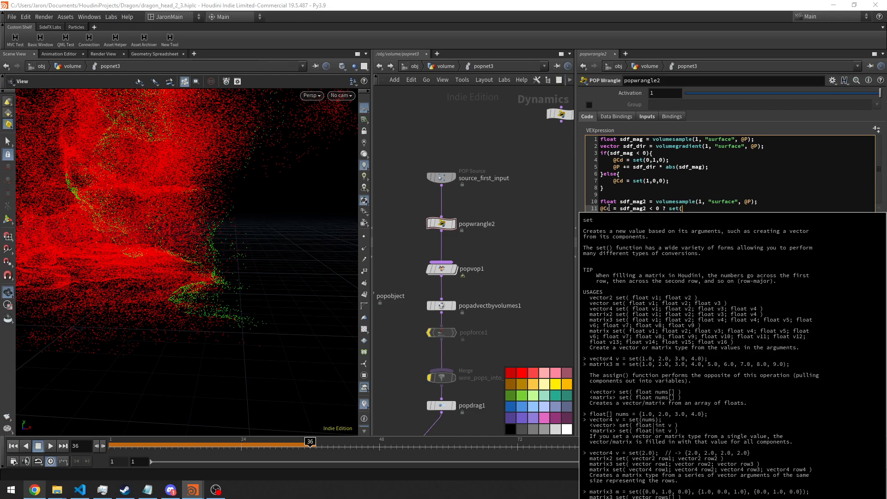
type("0,1,0")
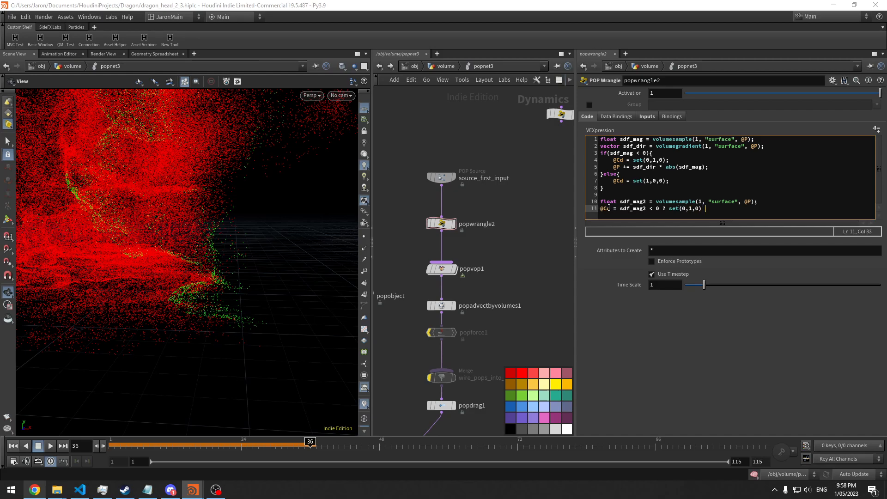
type(") : set(0,0,1);")
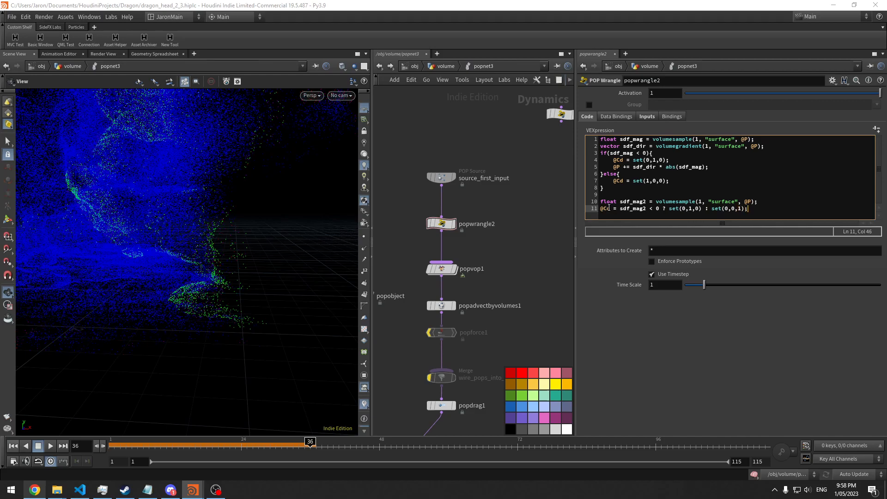
Change the outside colour in the sdf_mag2 assignment to set(1,0,0) and inspect the particles.
left_click(731, 211)
key("Delete")
type("0")
key("ctrl+Return")
middle_click_drag(262, 211, 237, 225)
left_click_drag(237, 225, 198, 217)
Comment out the sdf_mag2 colour assignment and restore it to compare the particle colours.
left_click(601, 208)
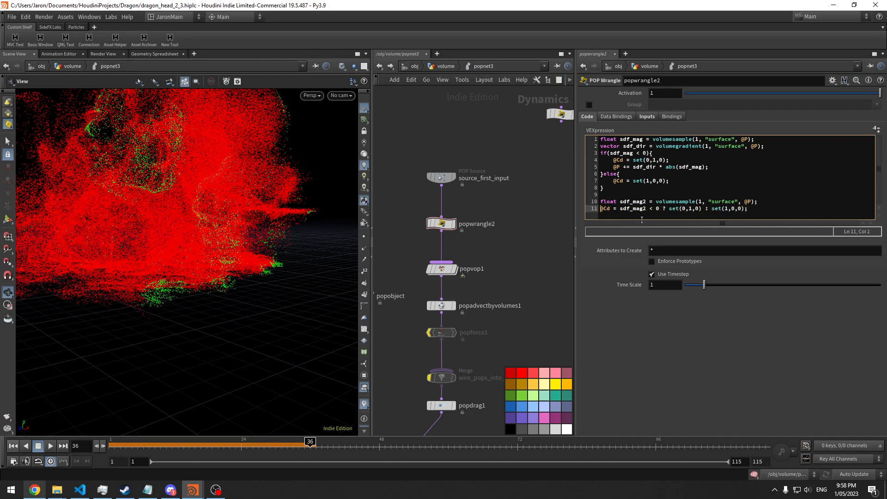
key("ctrl+slash")
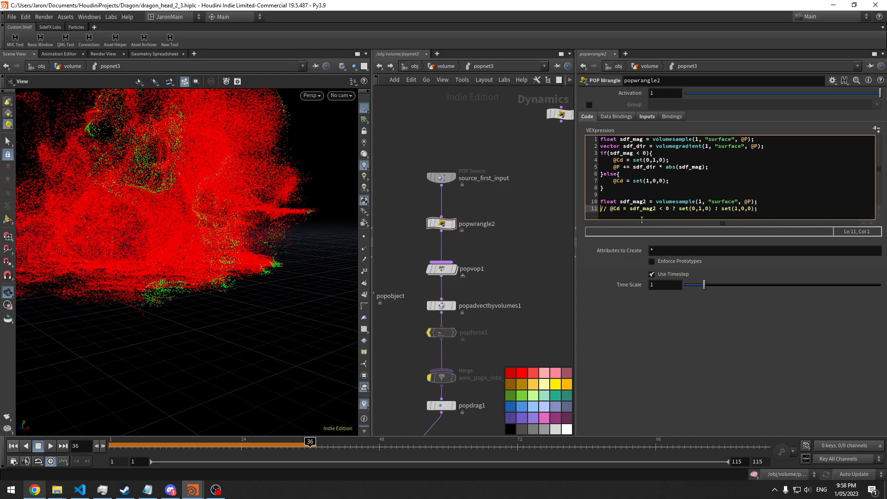
key("ctrl+slash")
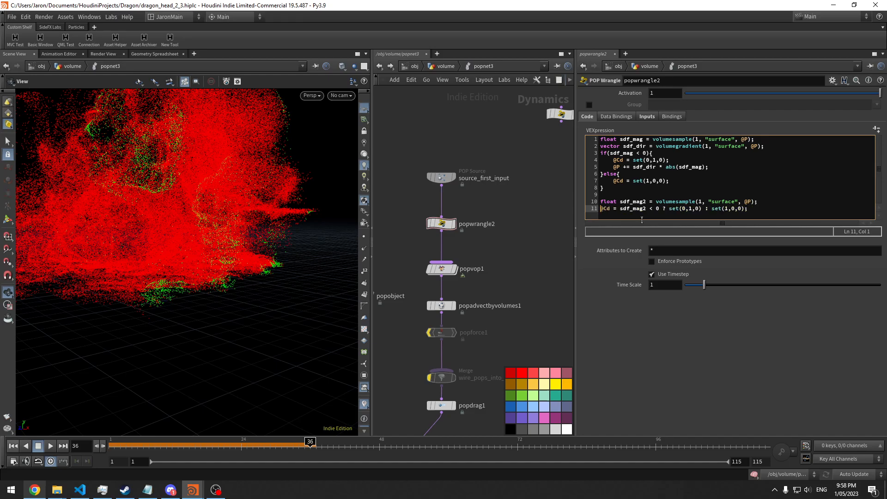
Multiply the position offset by 3 so the line reads @P += sdf_dir * abs(sdf_mag) * 3;, and inspect the particles.
left_click(702, 167)
type("* 3")
left_click_drag(357, 241, 263, 268)
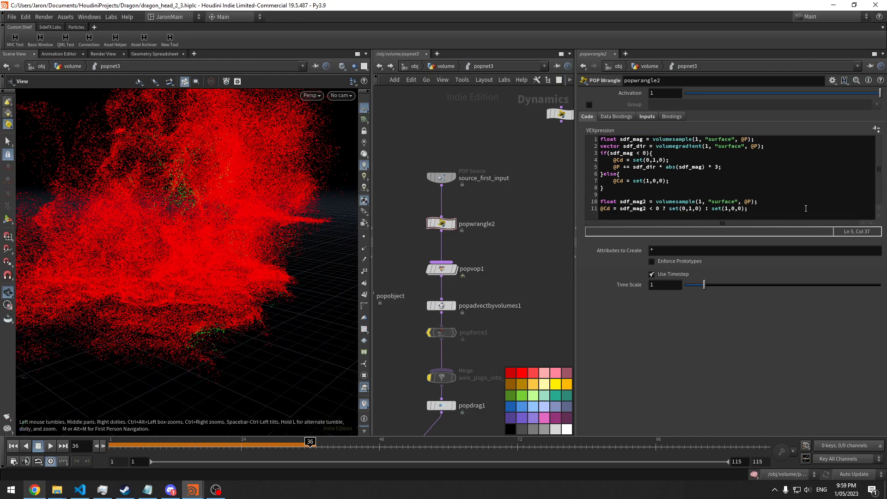
Delete the sdf_mag2 sampling line and its colour assignment from the end of the wrangle code.
left_click_drag(807, 208, 800, 202)
key("BackSpace")
key("shift+Up")
key("BackSpace")
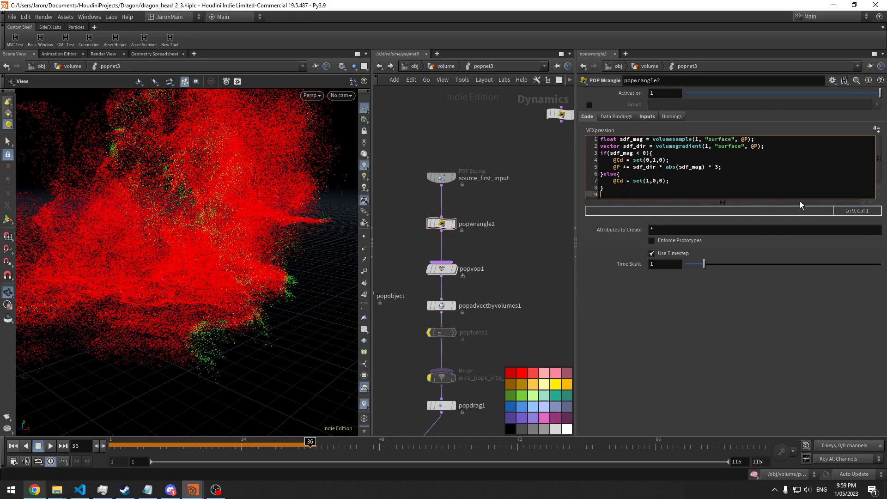
Check the particles below the ground, and open the condition if(@P.y < 0){ after the if/else block in popwrangle2.
middle_click_drag(554, 292, 558, 199)
middle_click_drag(544, 252, 620, 158)
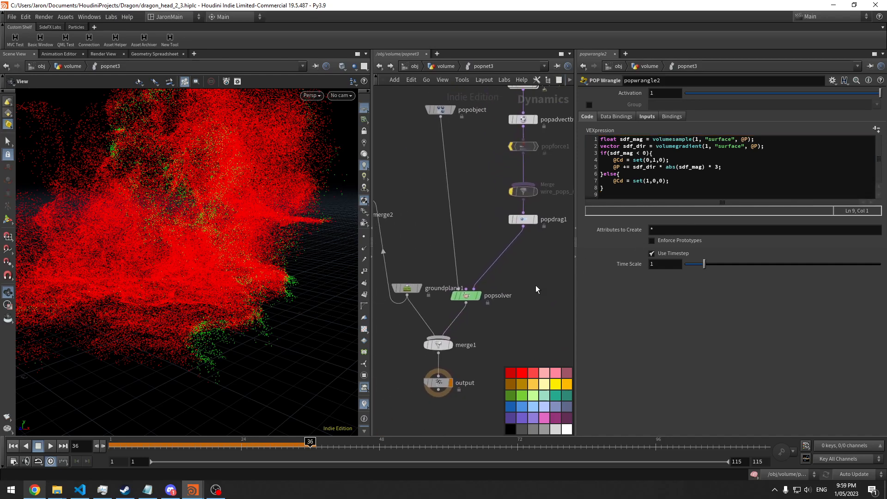
middle_click_drag(537, 286, 530, 299)
mouse_move(303, 344)
left_mouse_down()
mouse_move(274, 368)
mouse_move(304, 359)
mouse_move(311, 331)
left_mouse_up()
scroll(548, 271, "down", 2)
left_click(424, 294)
middle_click_drag(495, 294, 427, 366)
left_click(455, 157)
left_click(703, 193)
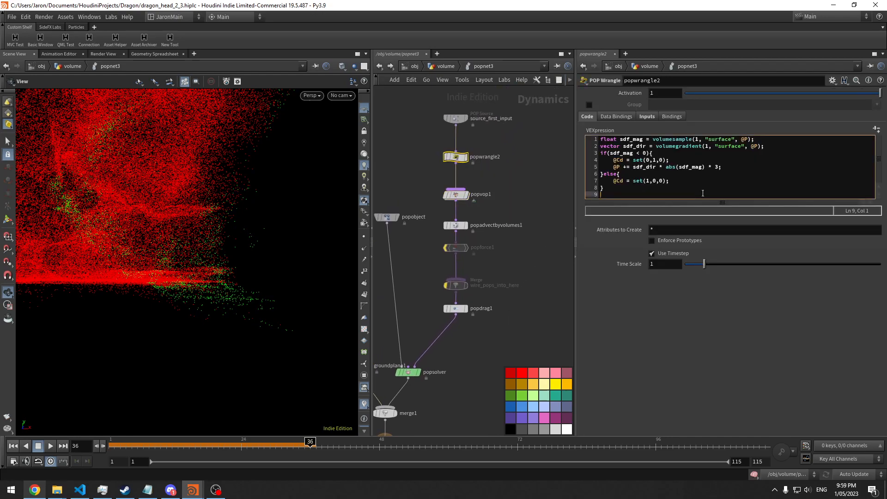
type("i")
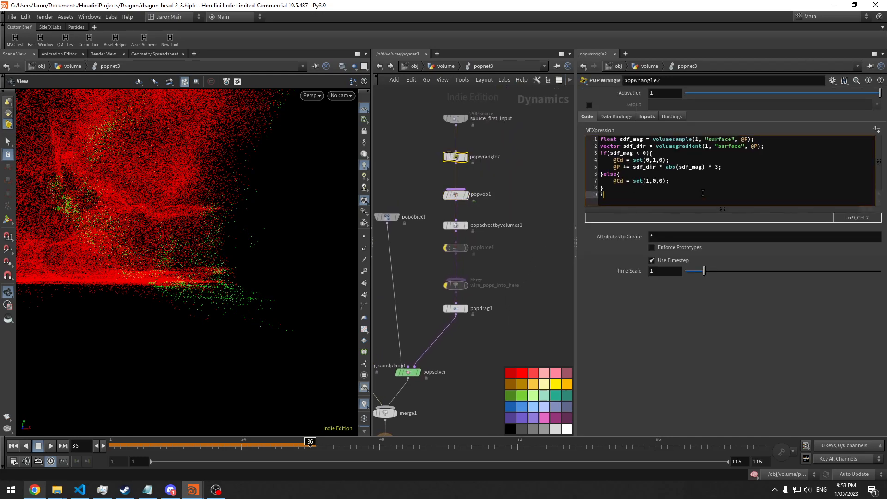
type("f(@P.y < 0){")
key("Return")
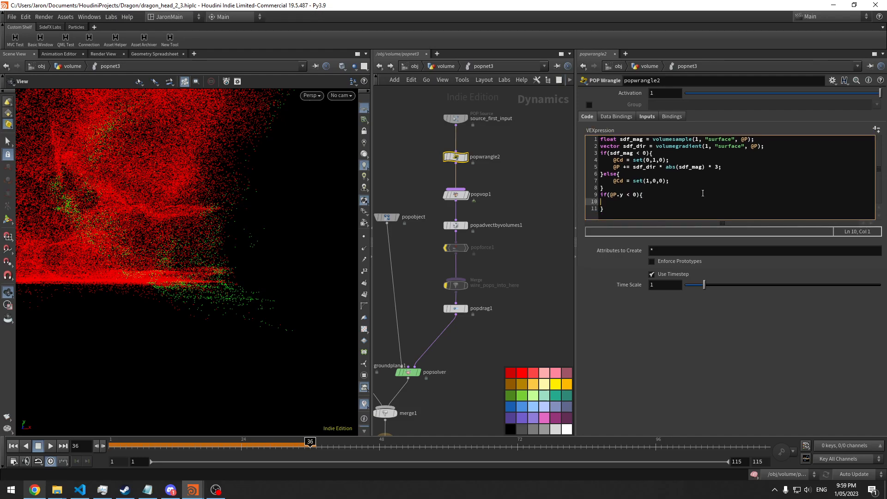
type("@#")
type("ead = 1;")
left_click_drag(216, 266, 221, 329)
scroll(518, 283, "down", 2)
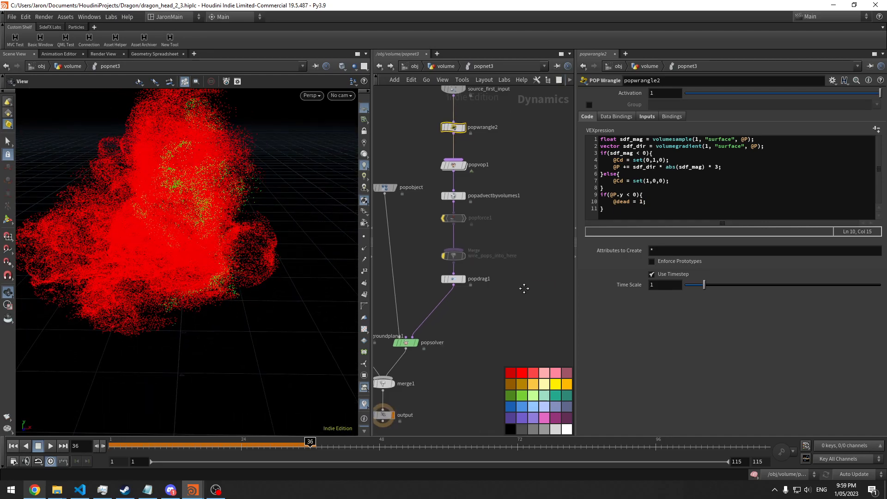
Return to the volume network, show the pop_adv_NEW_smokev2 file cache, and scrub to frame 47.
scroll(517, 257, "down", 1)
right_click_drag(516, 256, 515, 268)
middle_click_drag(514, 278, 544, 296)
left_click(439, 67)
left_click(410, 341)
left_click(422, 342)
left_click_drag(129, 445, 374, 442)
Save the scene file dragon_head_2_3.hiplc.
middle_click_drag(460, 321, 450, 306)
key("ctrl+s")
middle_click_drag(525, 317, 493, 267)
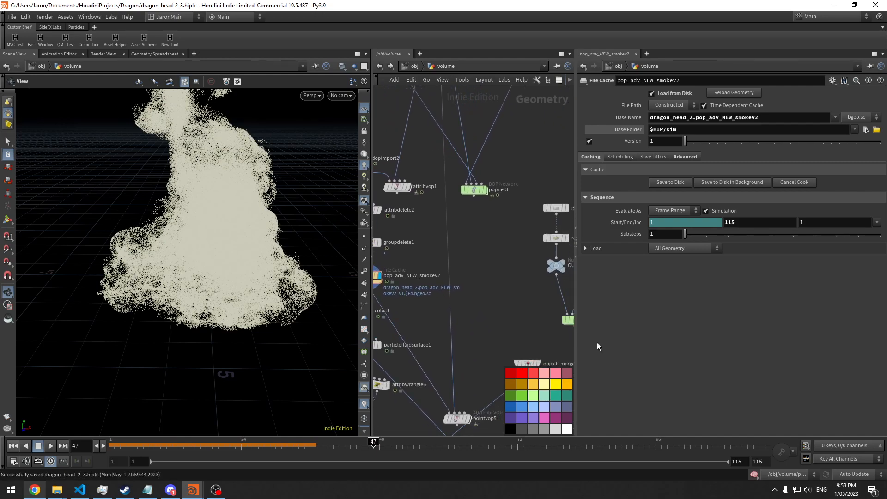